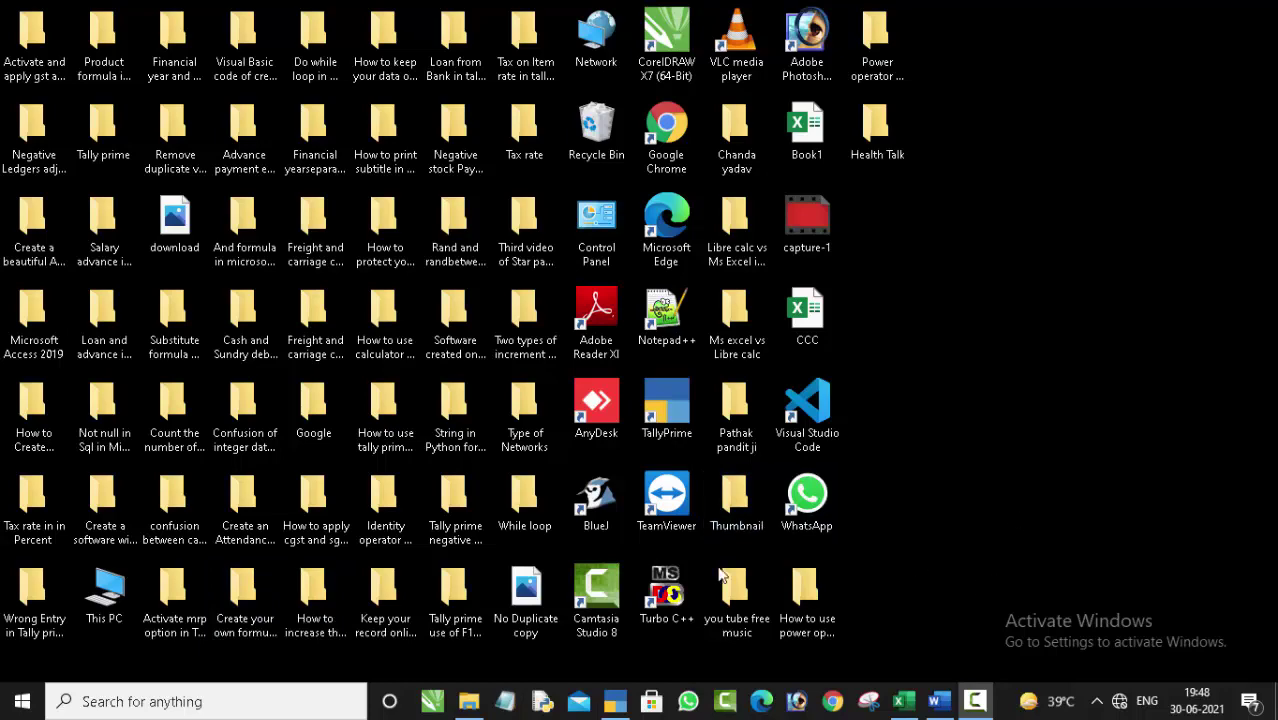
Launch Access, create the blank database Database330, and dismiss the activation notice.
left_click(14, 706)
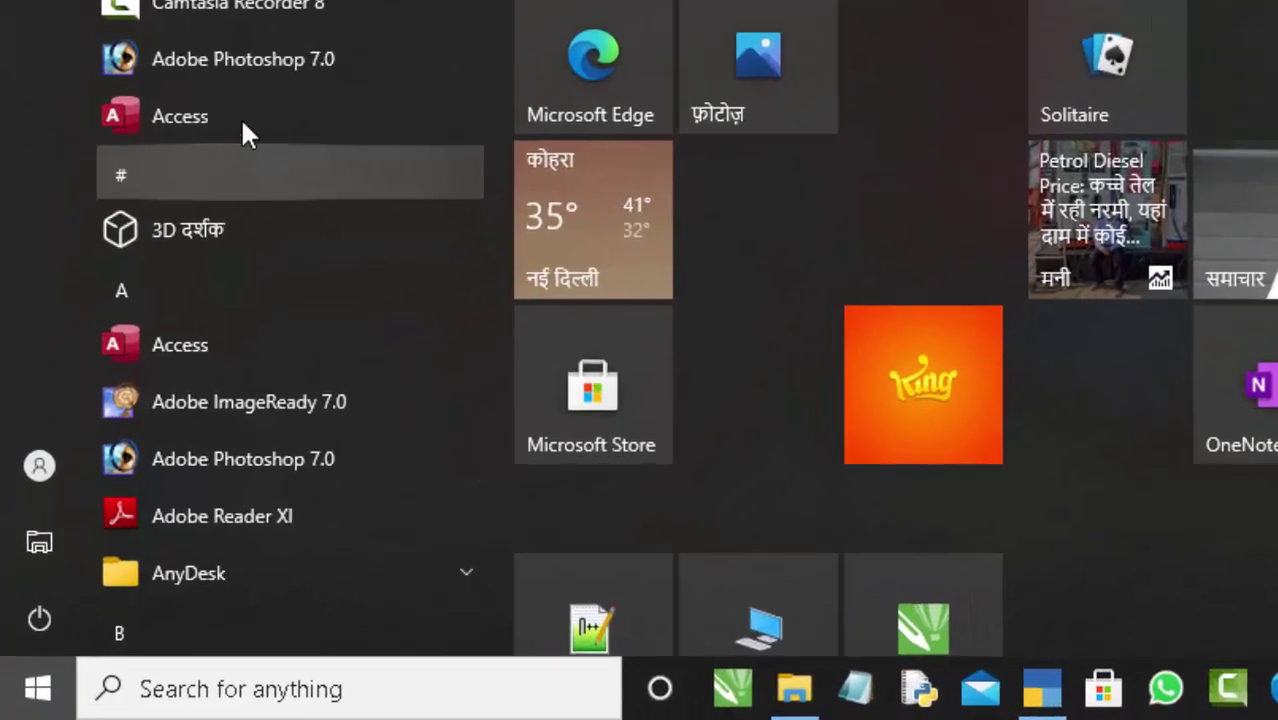
left_click(1120, 378)
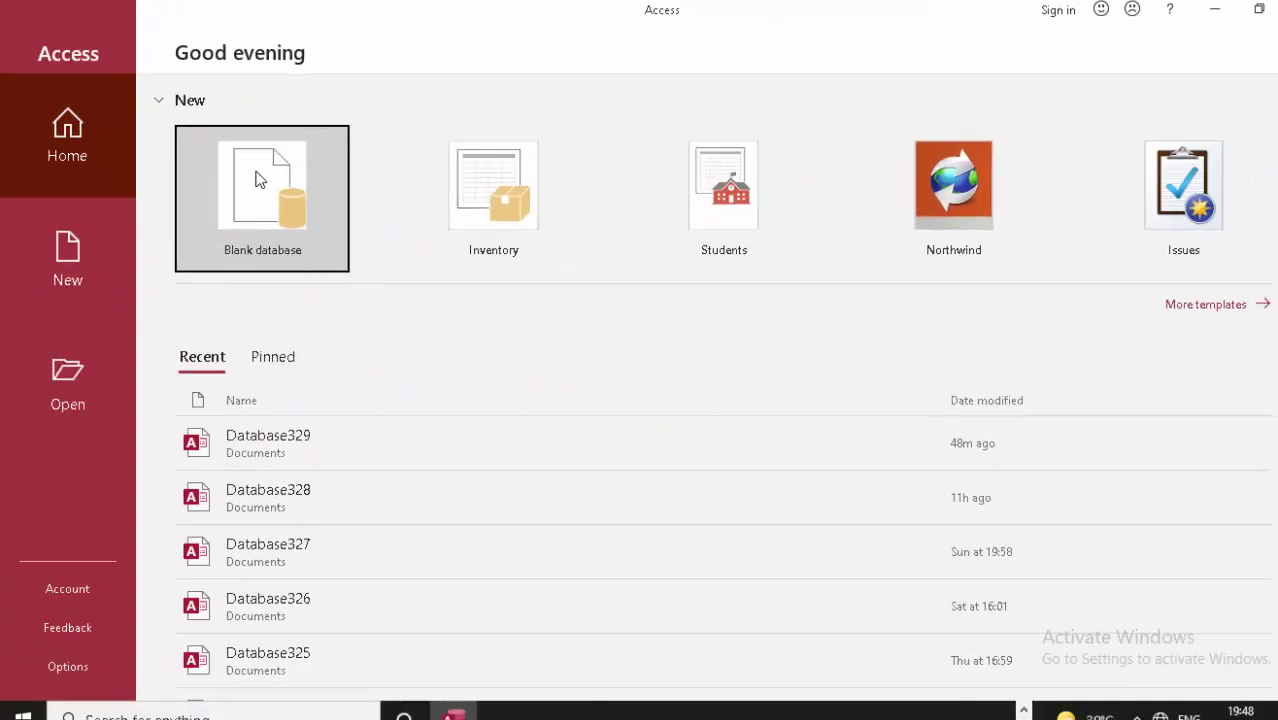
left_click(420, 292)
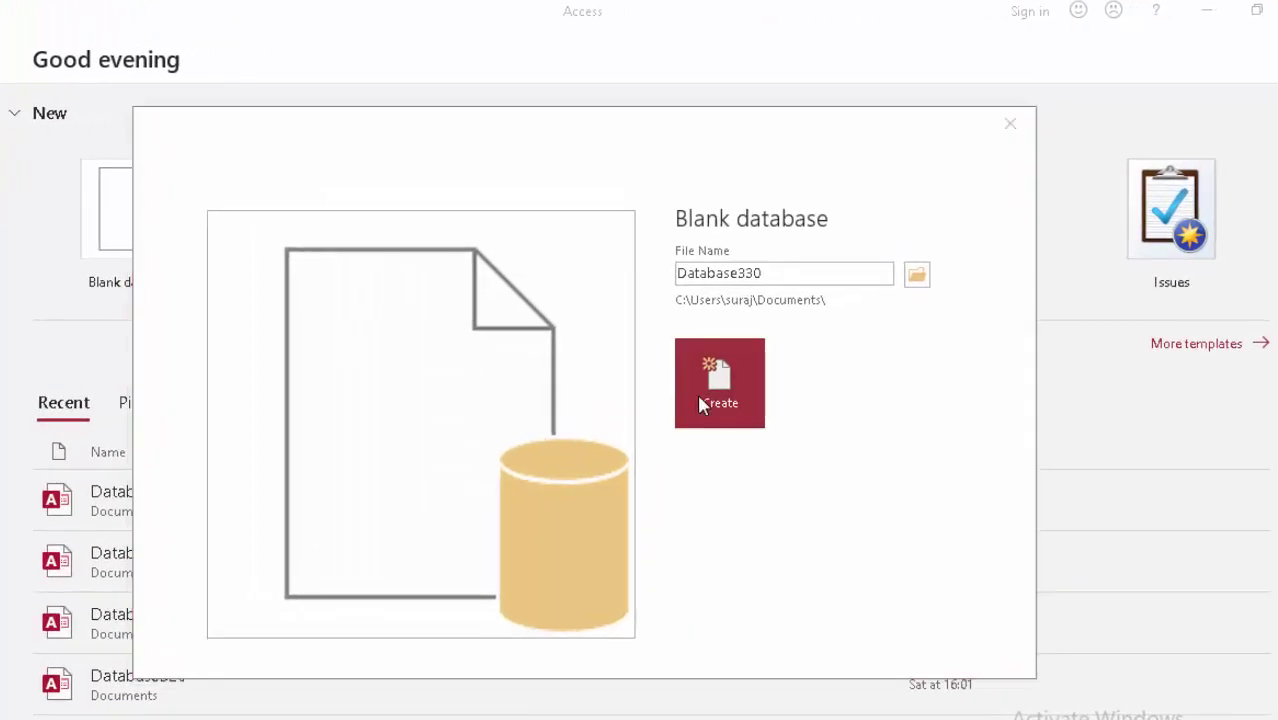
left_click(699, 396)
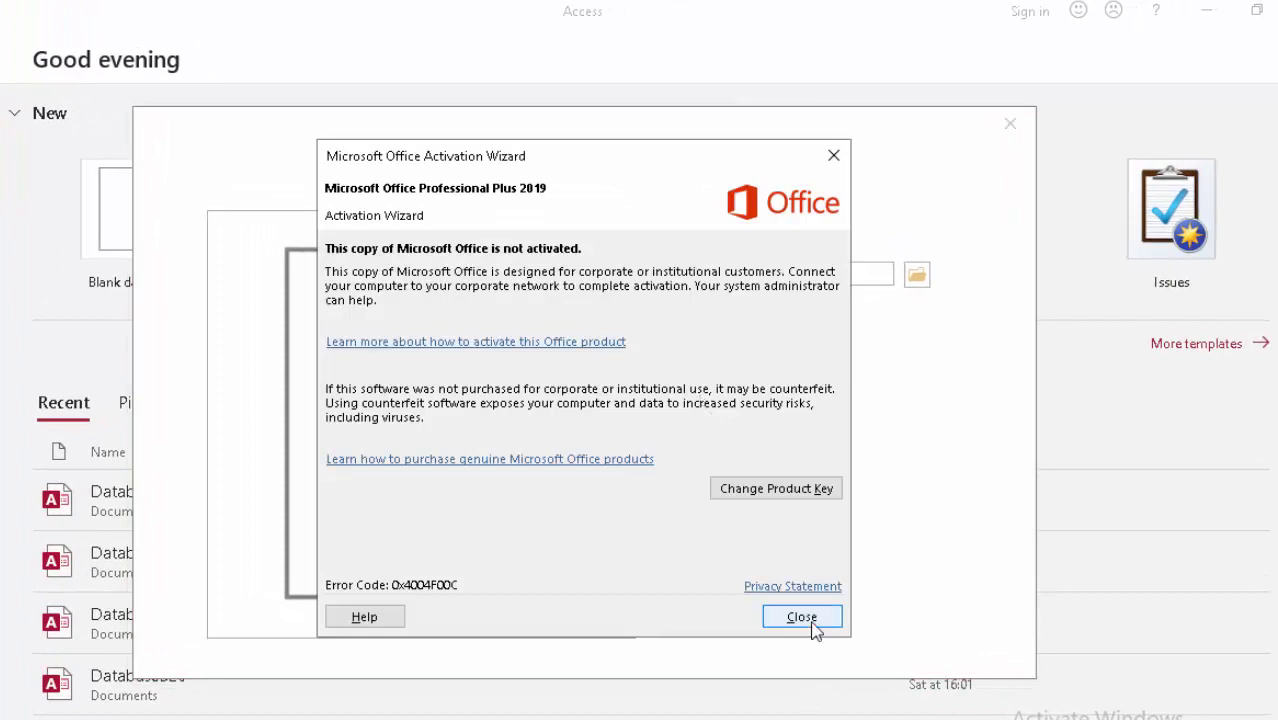
left_click(808, 620)
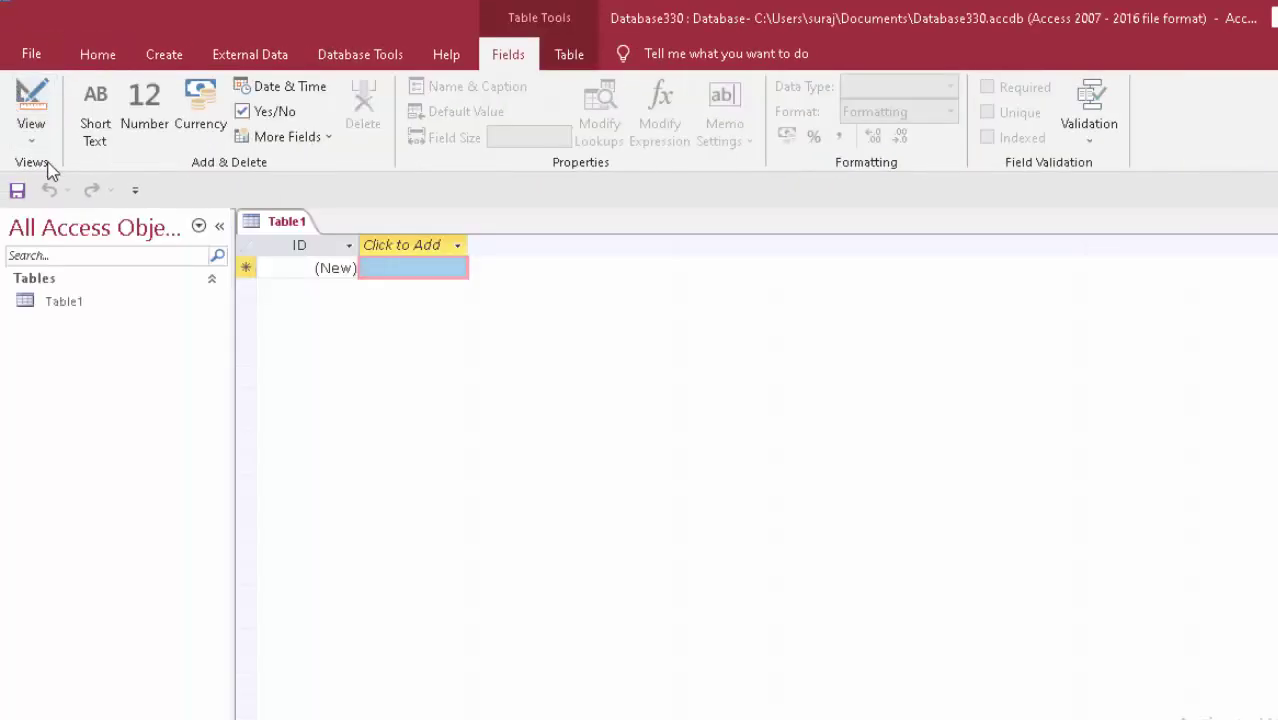
Save the default Table1, close it, and delete it from the database.
left_click(28, 135)
left_click(66, 224)
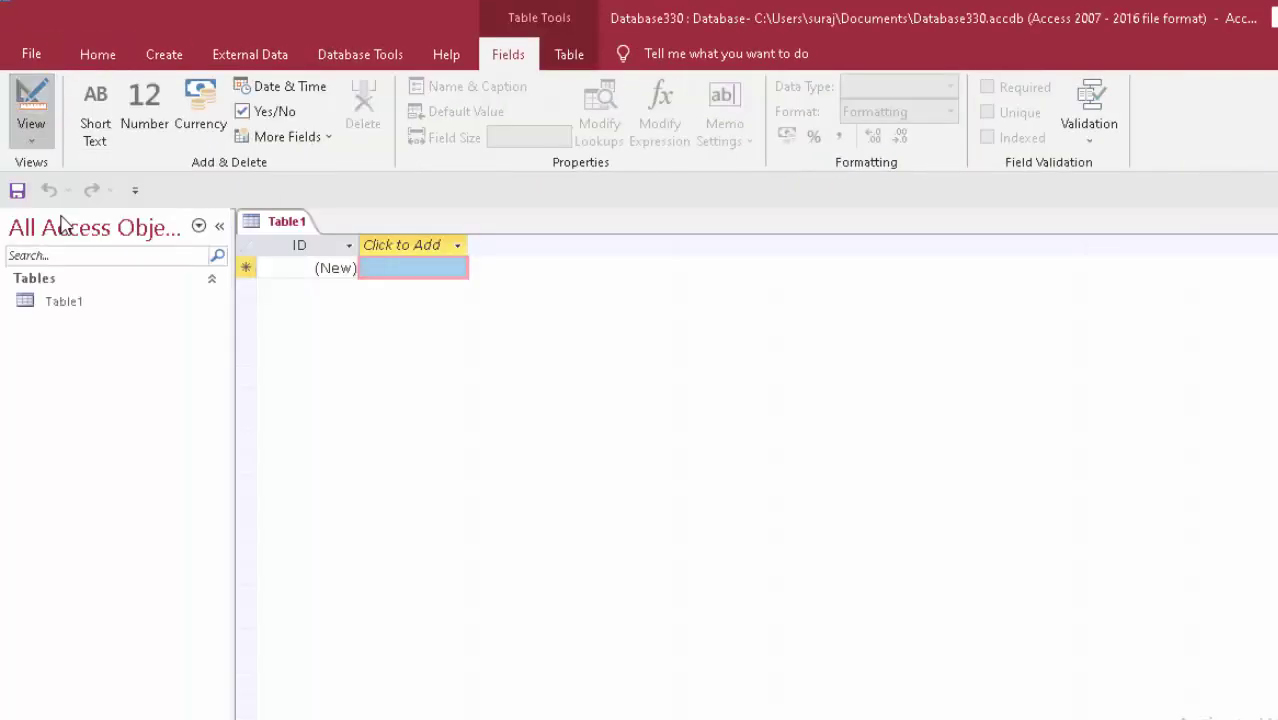
left_click(751, 334)
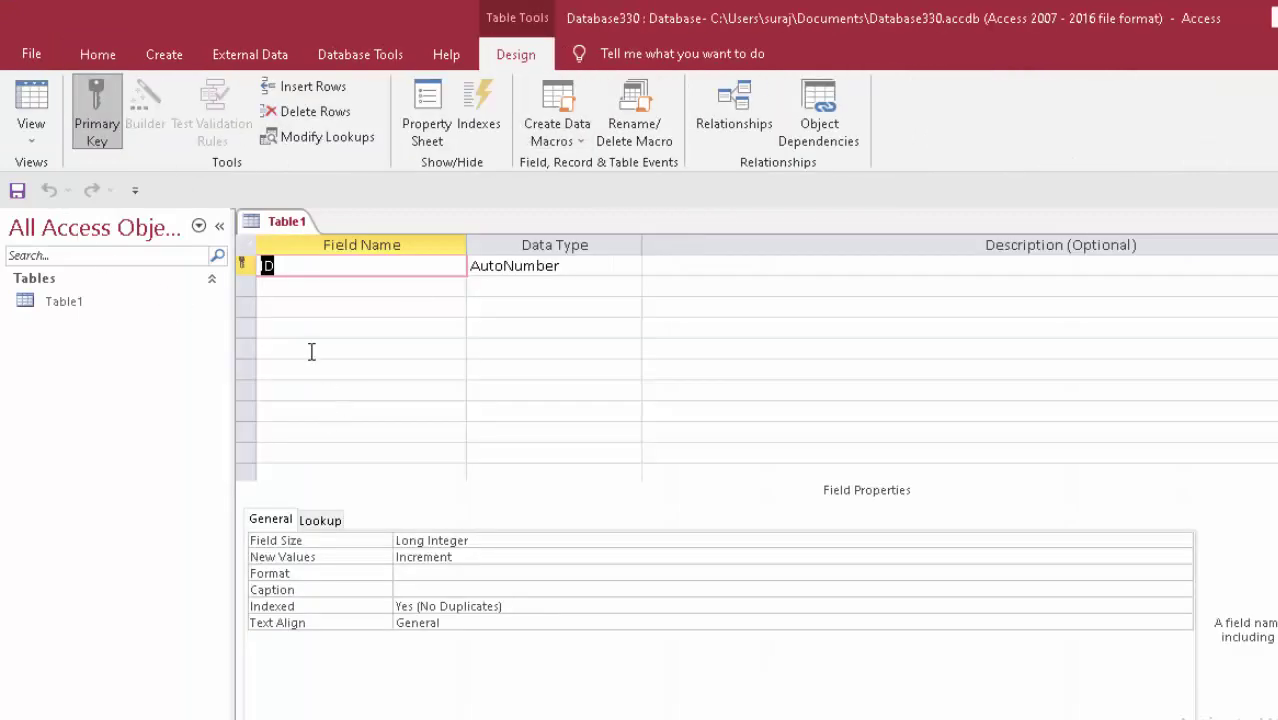
right_click(268, 218)
left_click(300, 226)
key("ctrl+w")
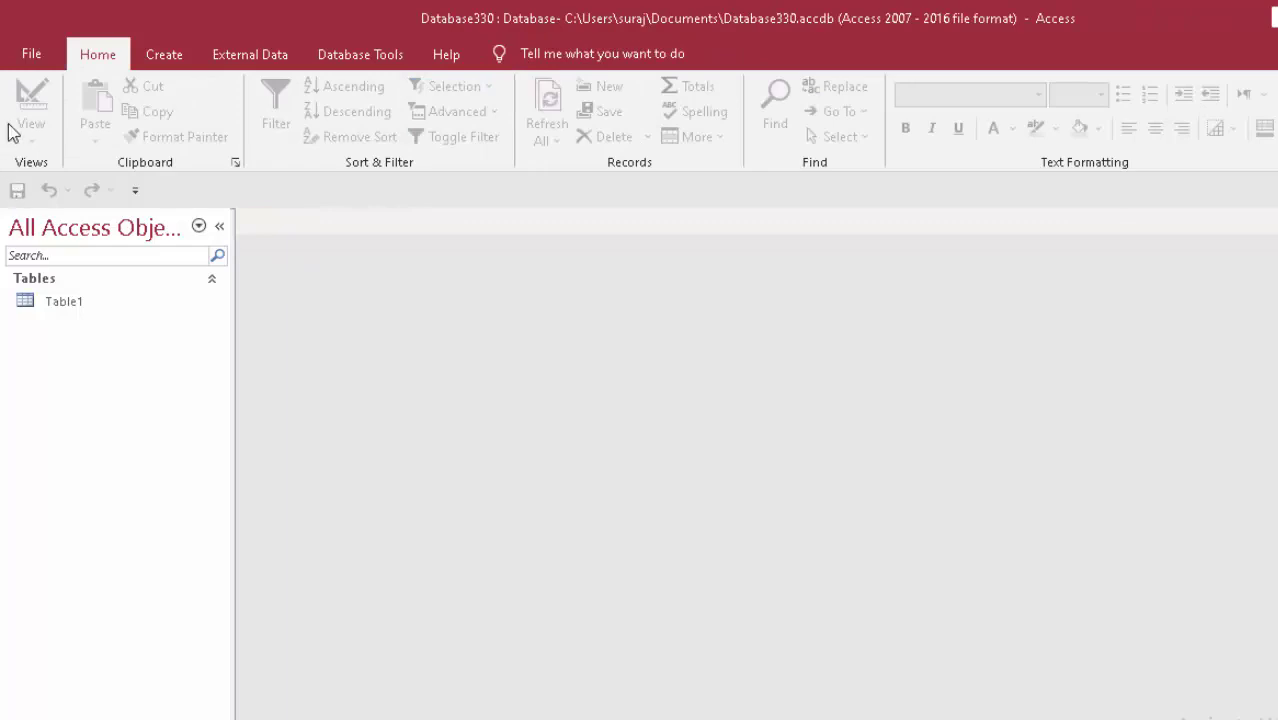
right_click(67, 305)
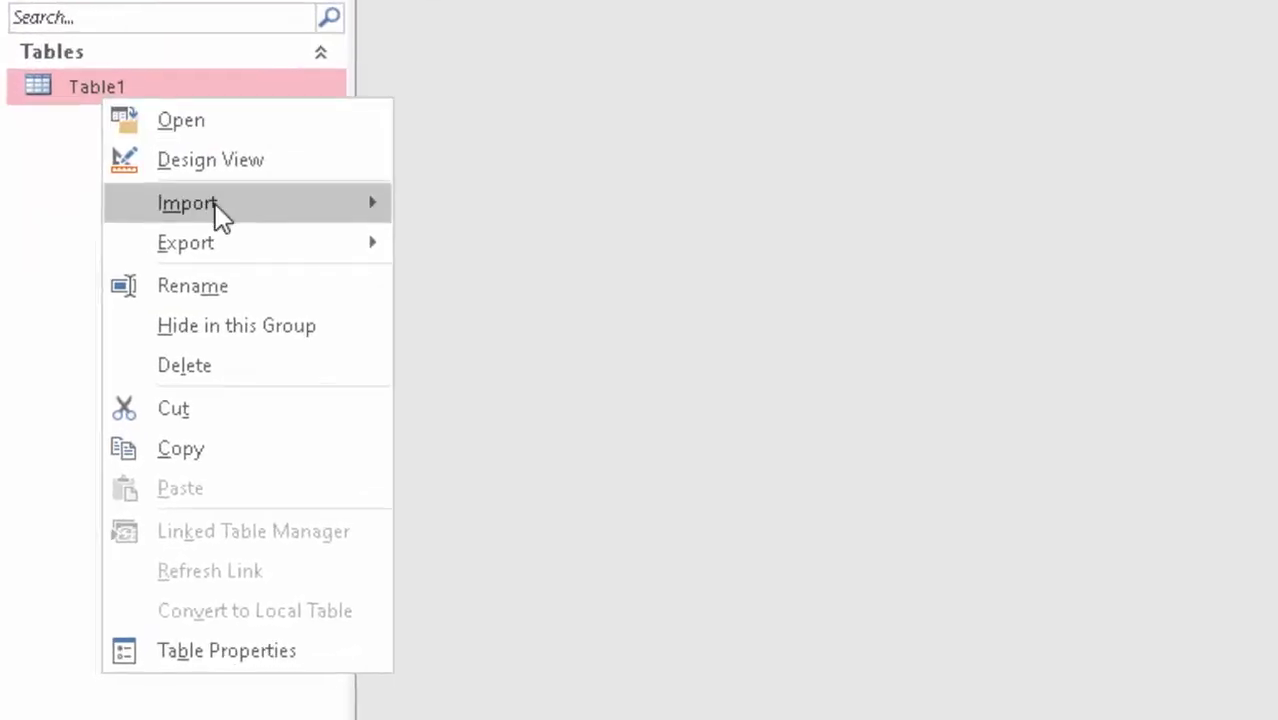
left_click(230, 348)
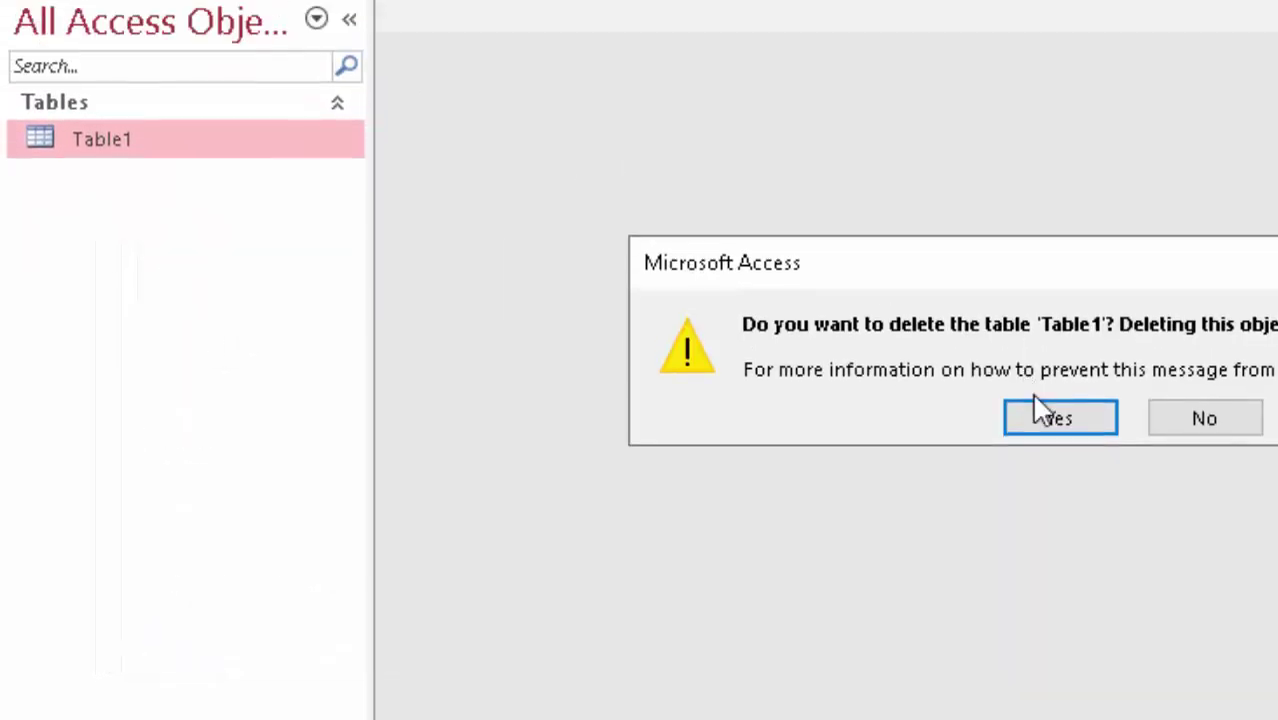
left_click(1041, 408)
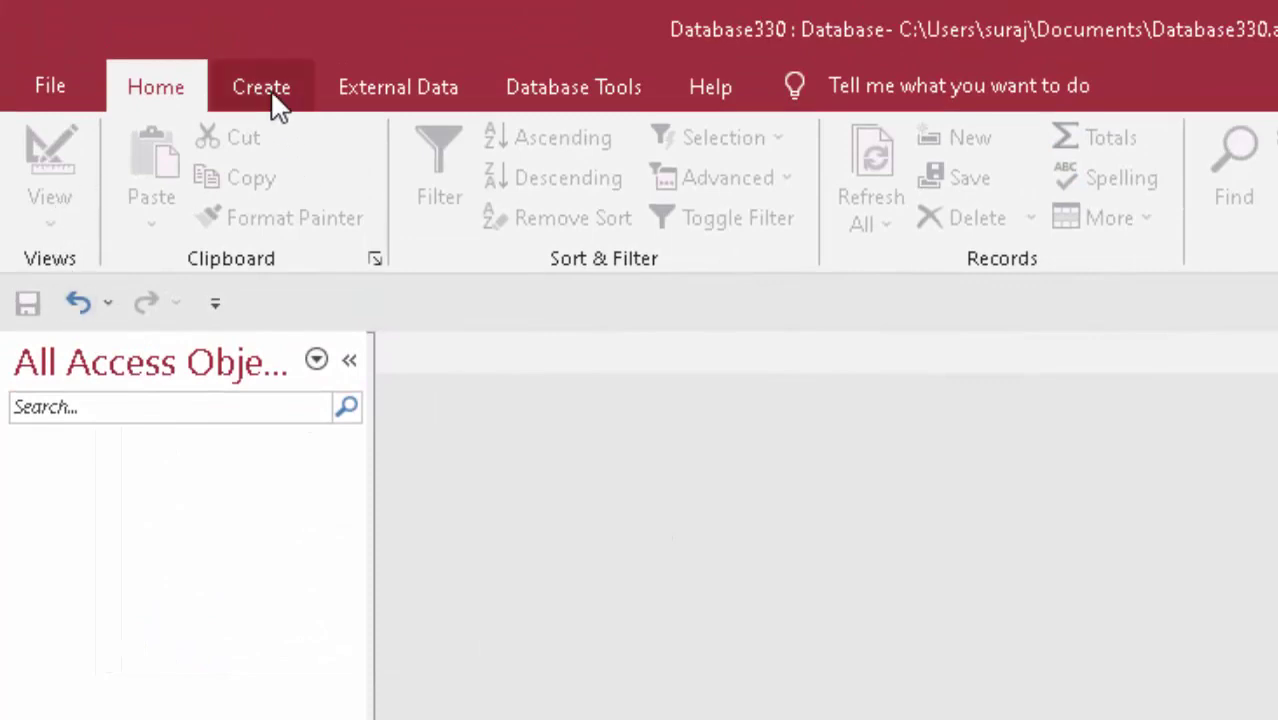
Start a new query design, Query1, in SQL view.
left_click(274, 100)
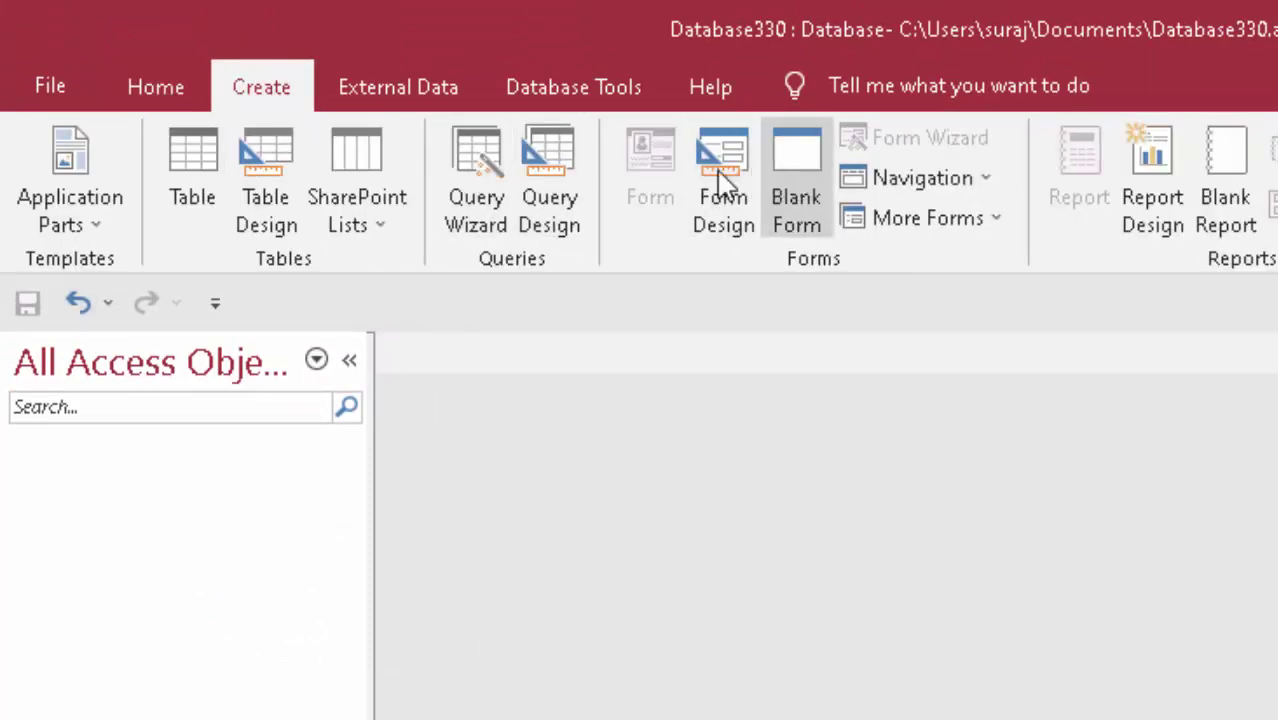
left_click(552, 182)
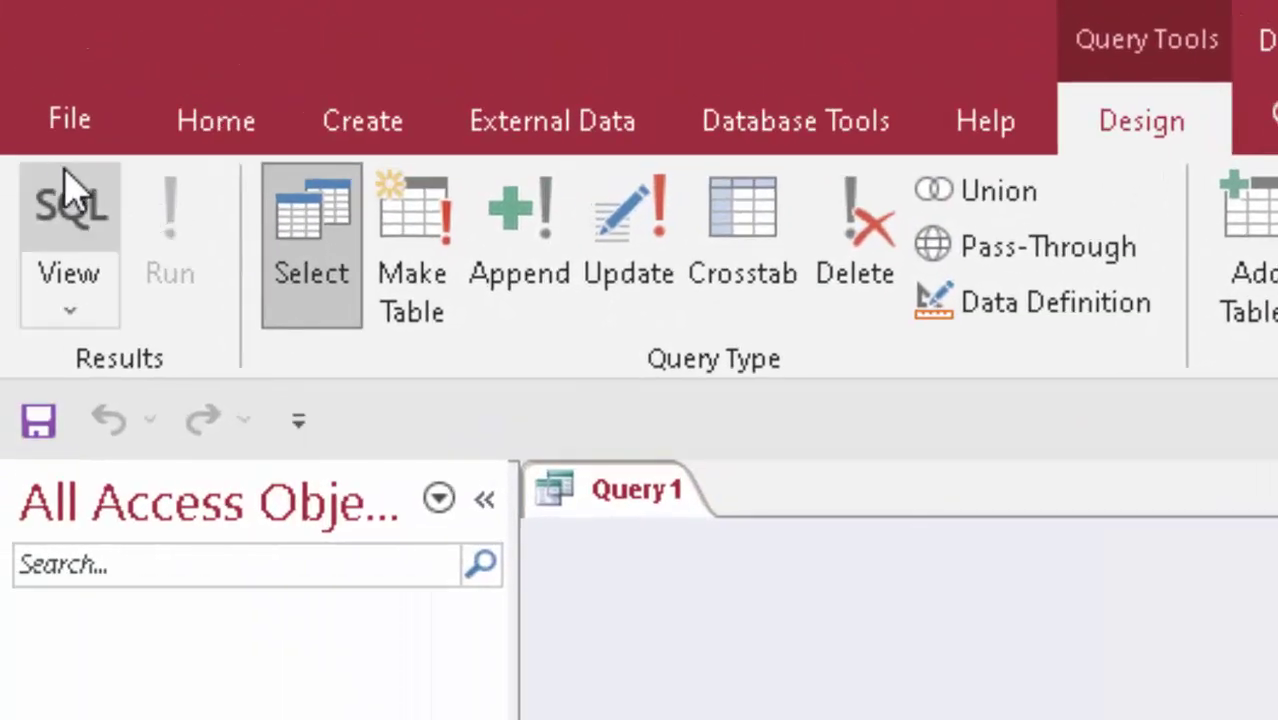
left_click(72, 200)
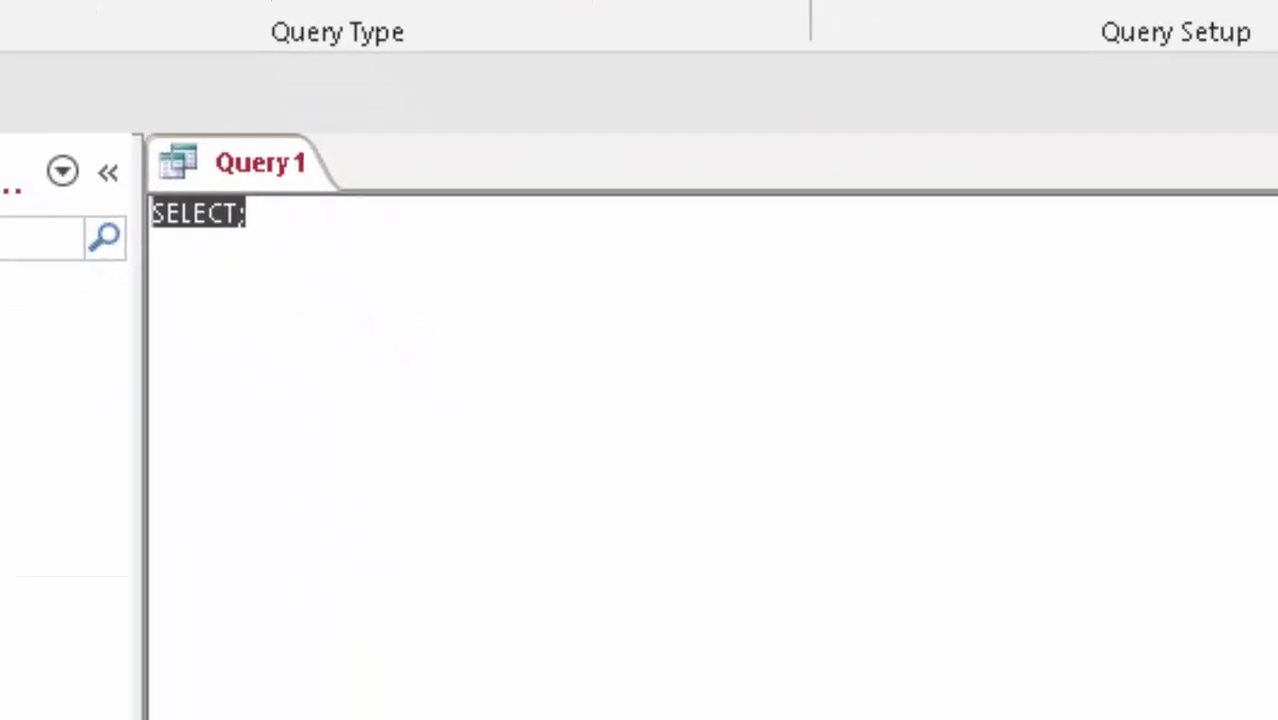
Replace SELECT; with 'create table Product(Product_Name char(20), Price int, Unit float)', one column per line.
key("Delete")
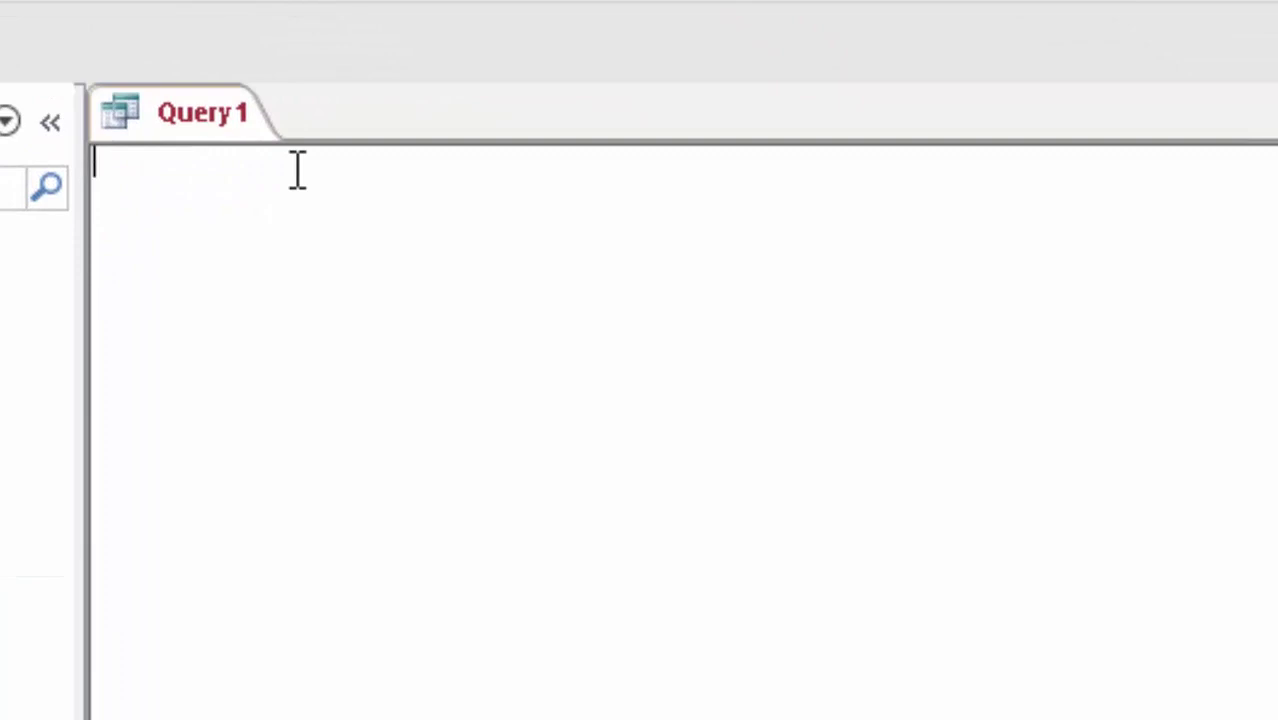
type("create ")
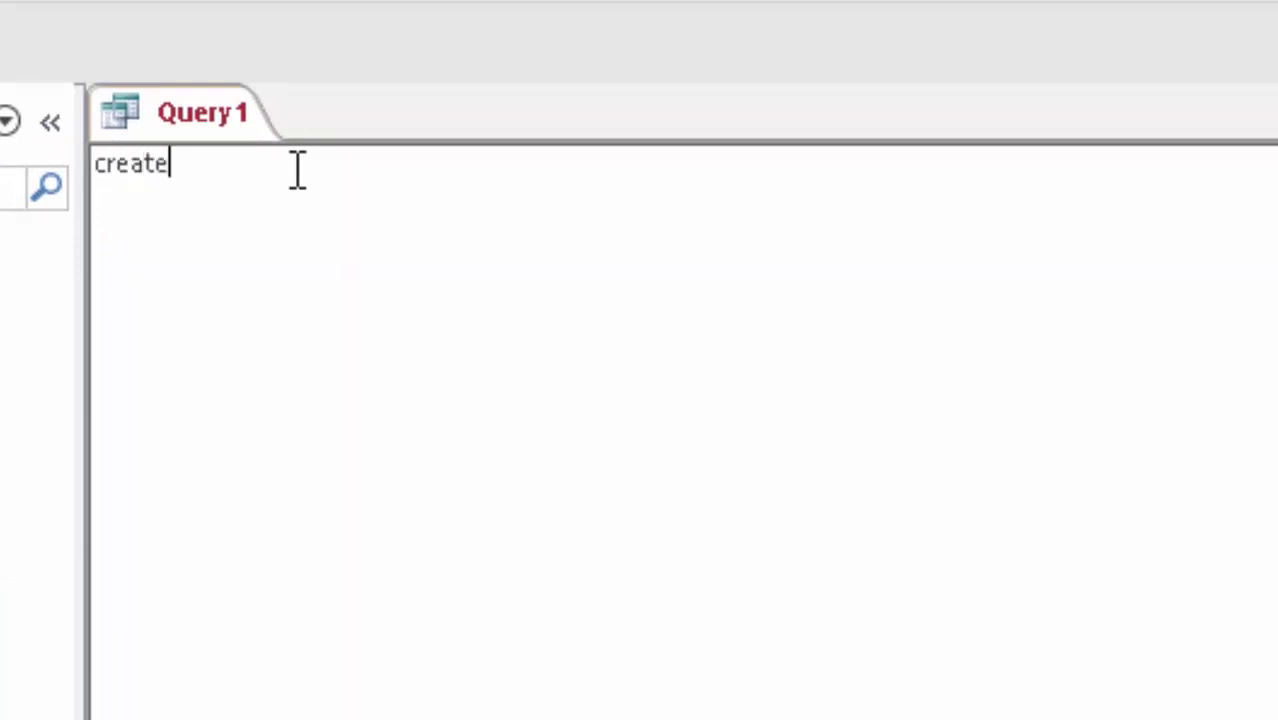
type("tabl")
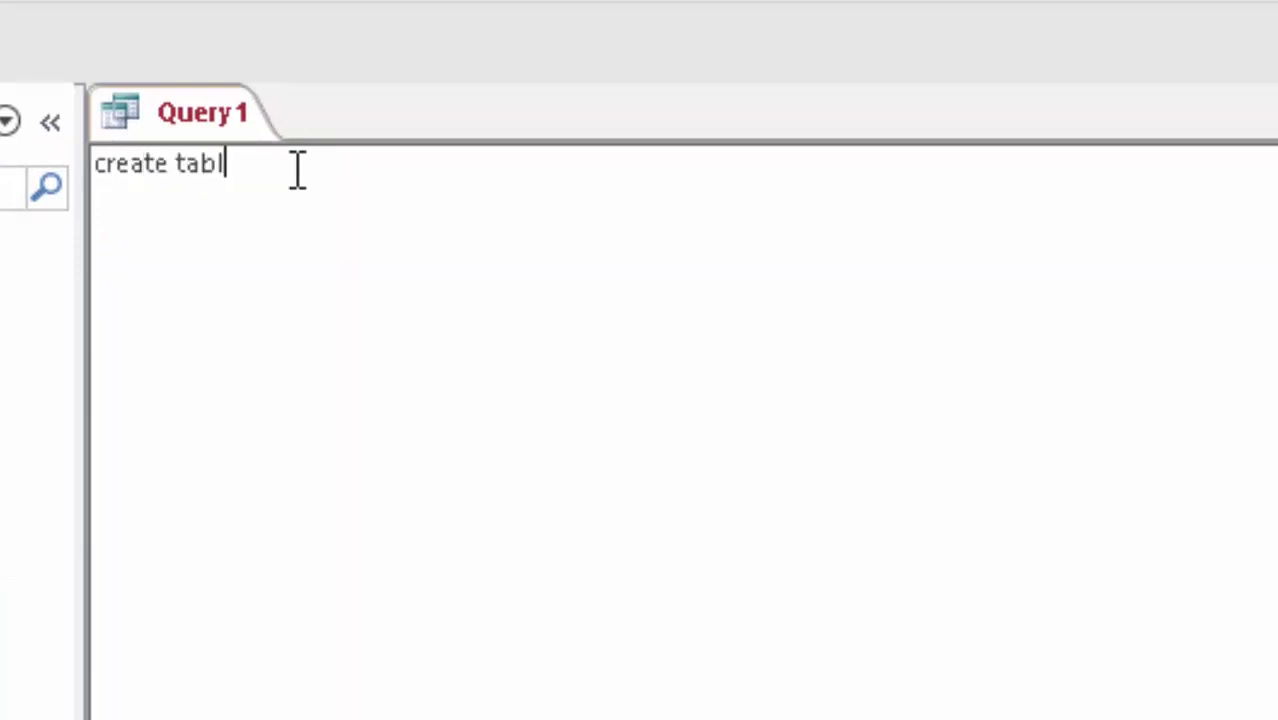
type("e")
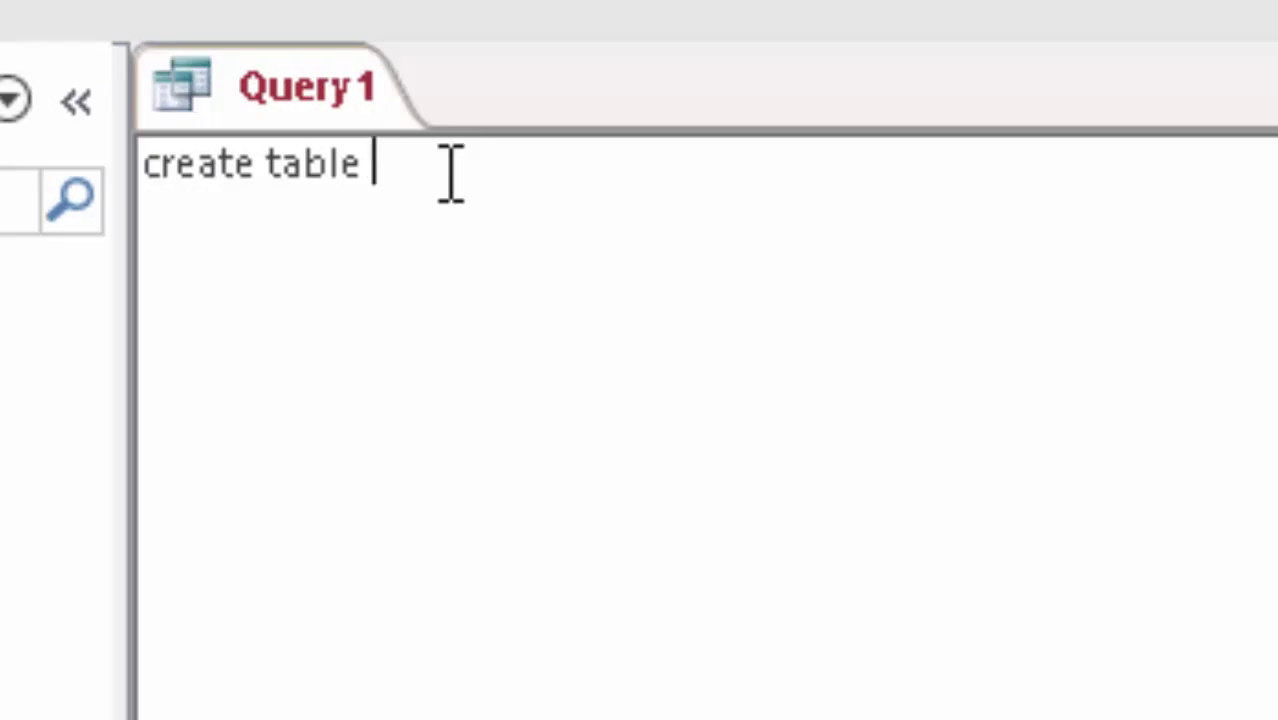
type(" P")
type("roduc")
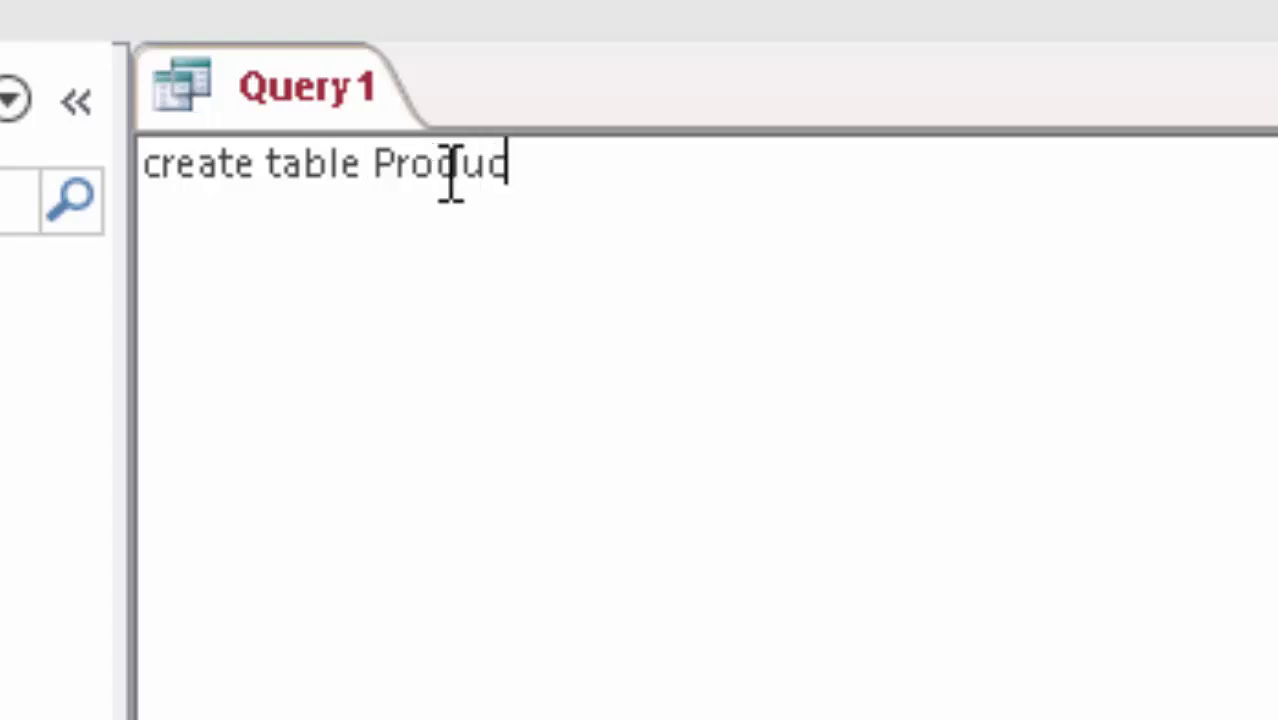
type("t(")
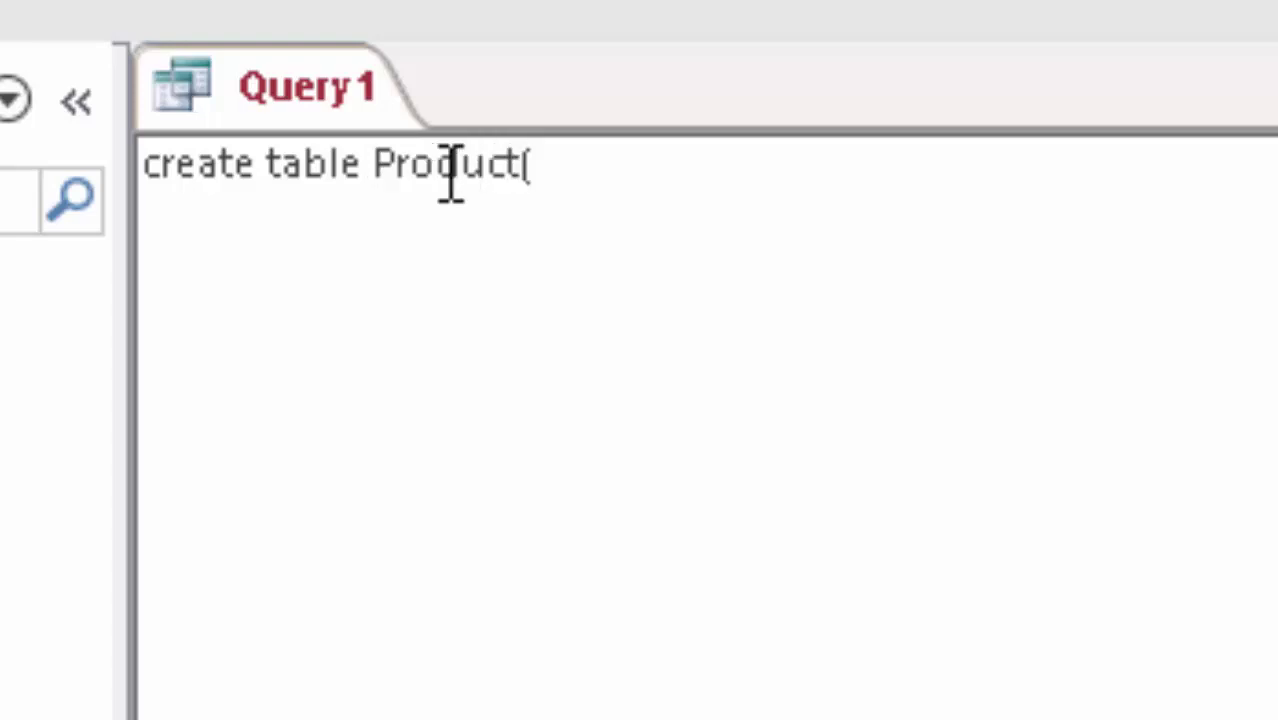
key("Return")
type("P")
type("rodu")
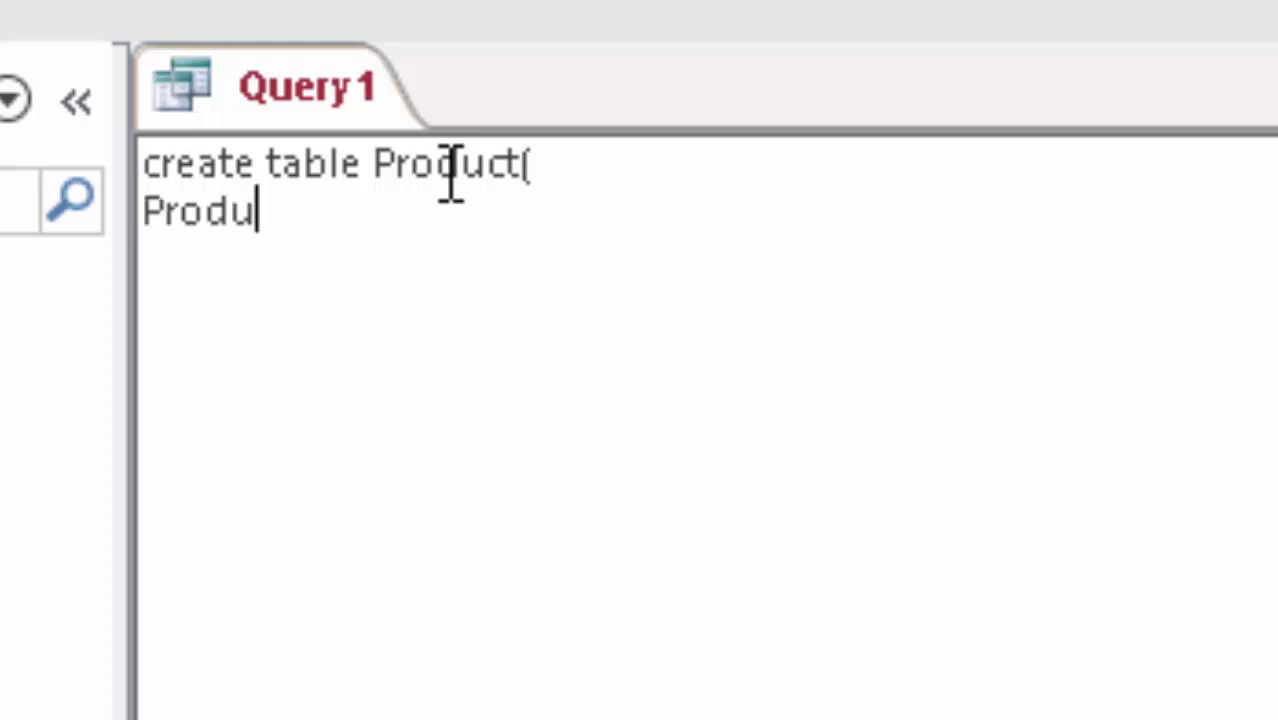
type("ct_")
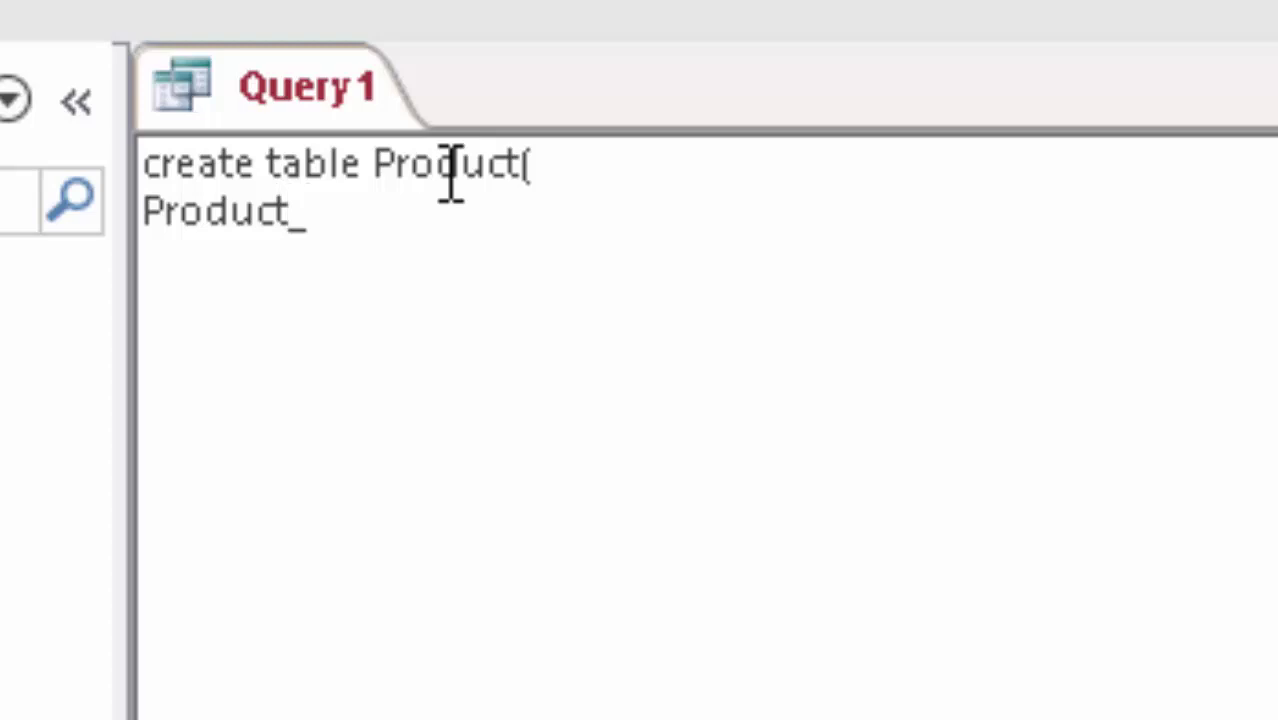
type("Name")
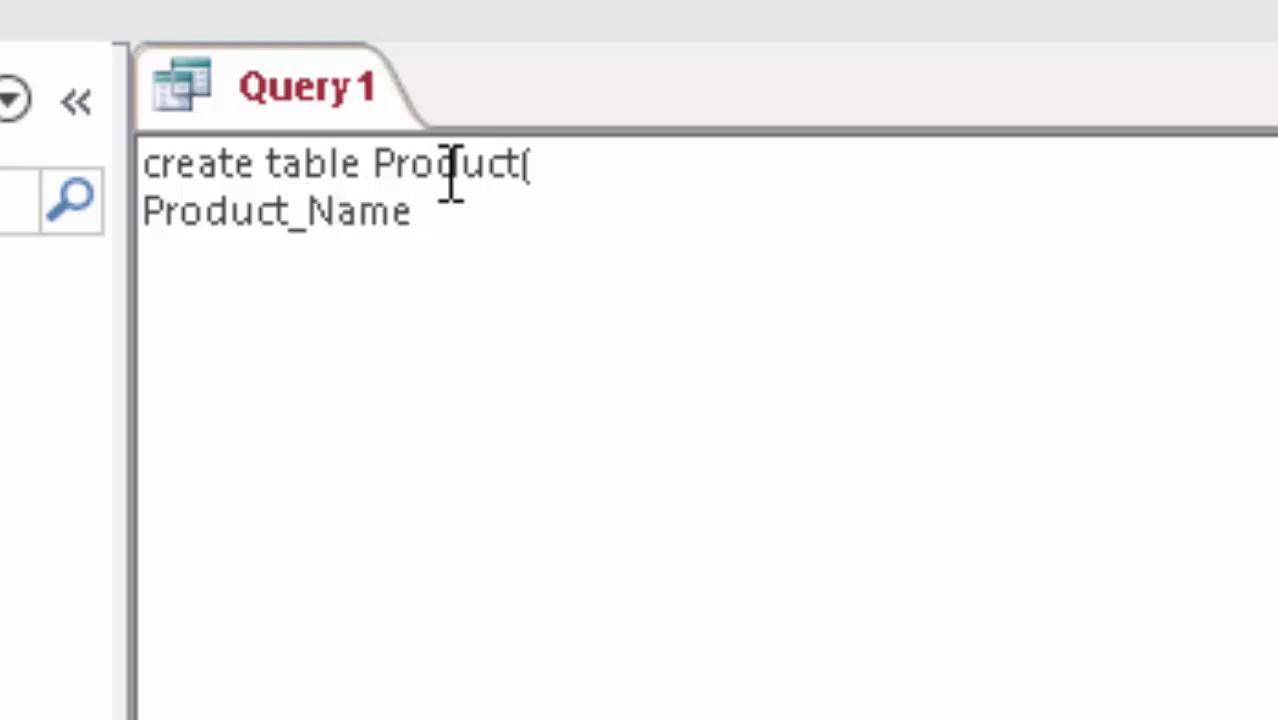
type(" char")
type("(2")
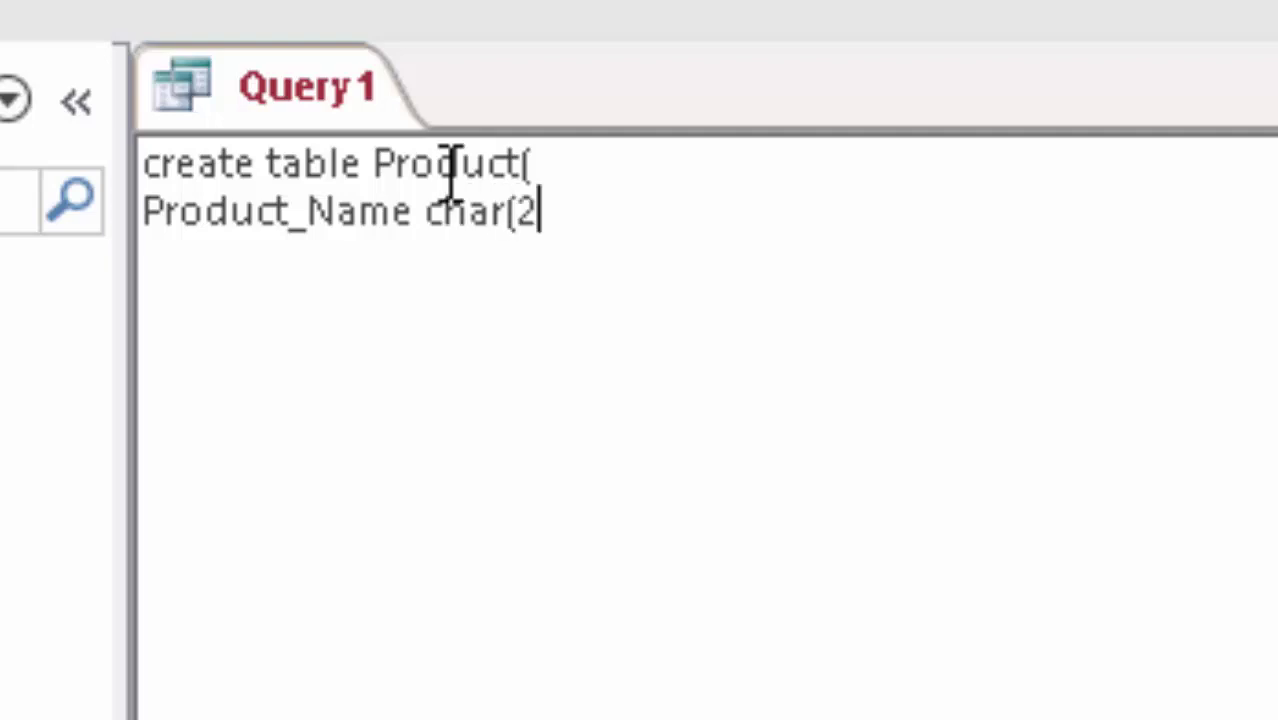
type("0),")
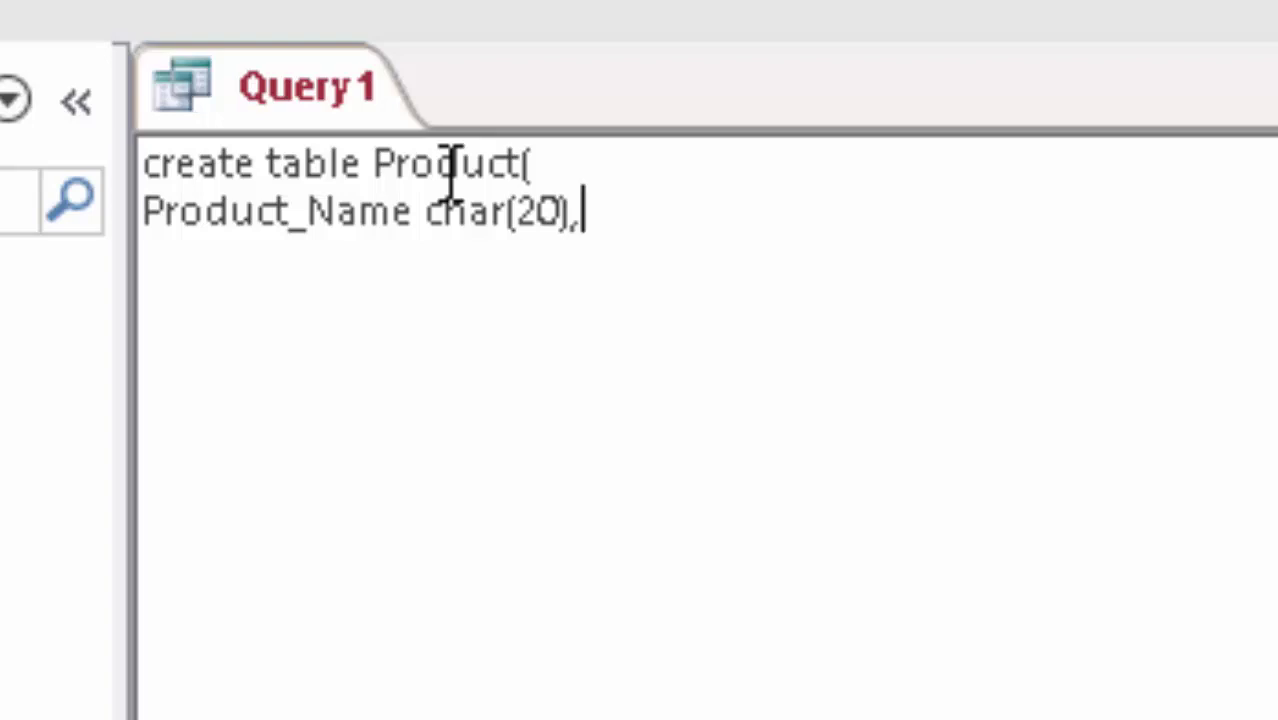
key("Return")
type("Pric")
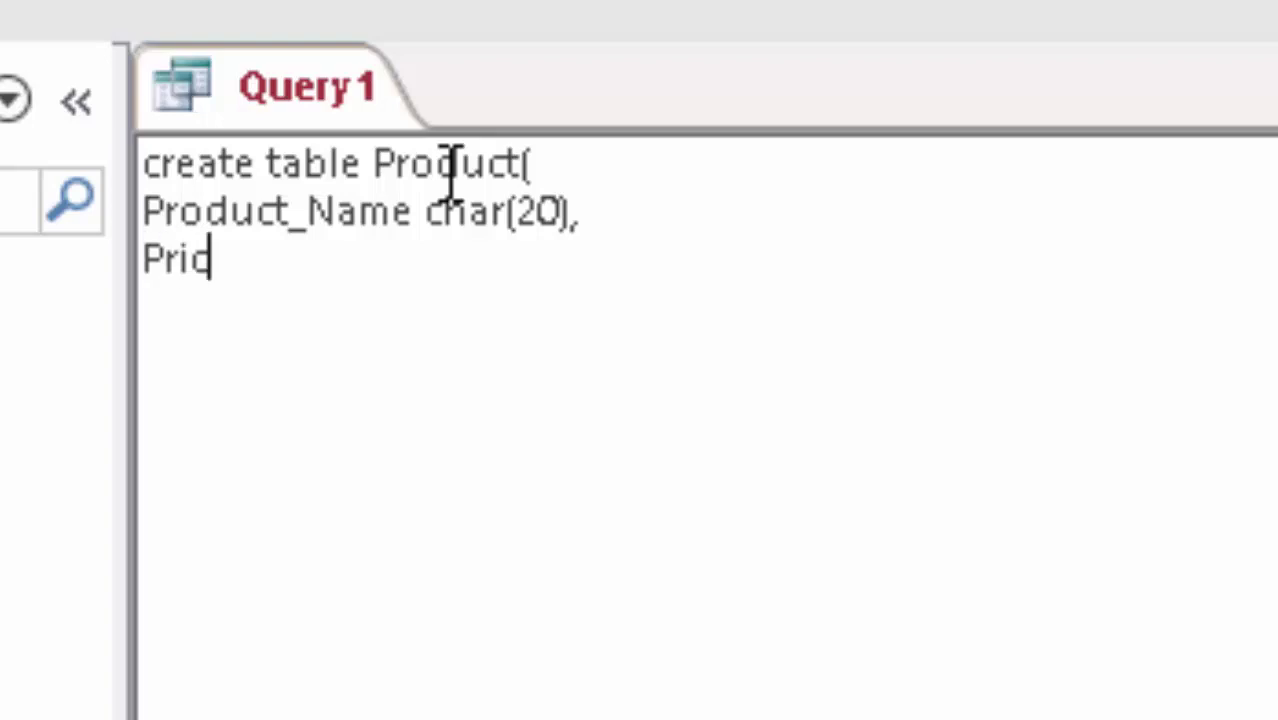
type("e ")
type("int")
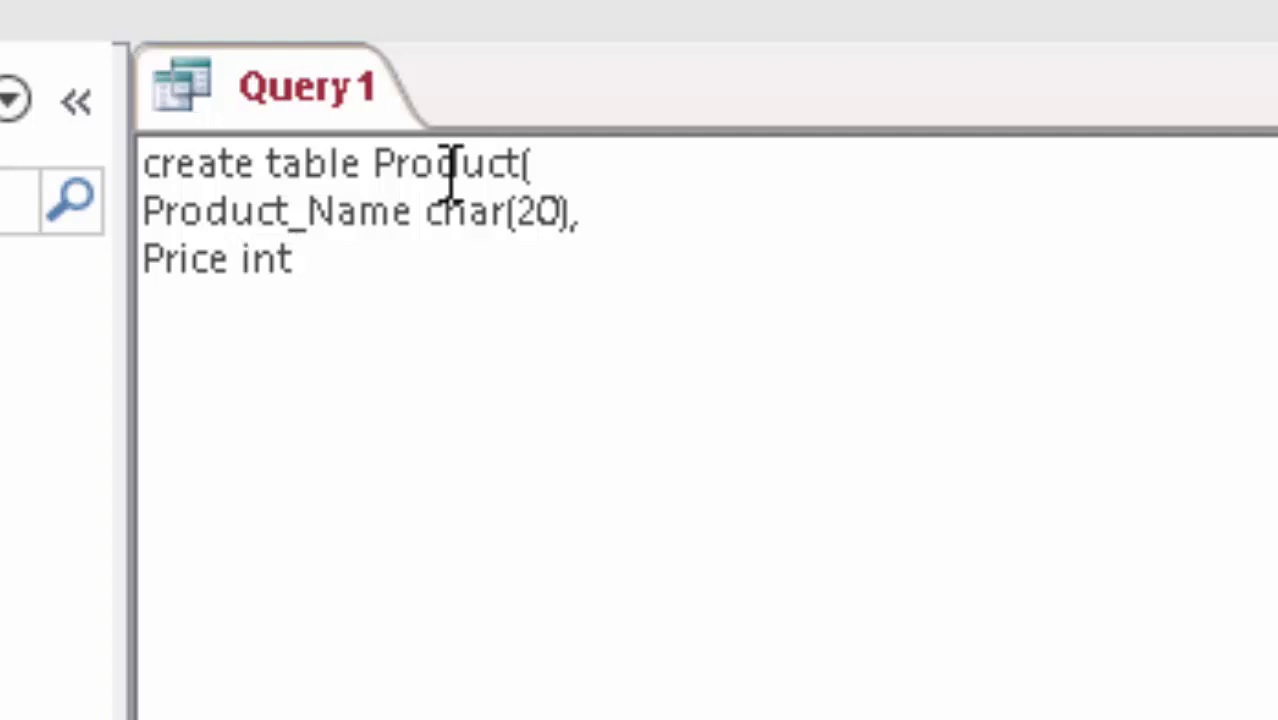
type(",")
key("Return")
type("Unit ")
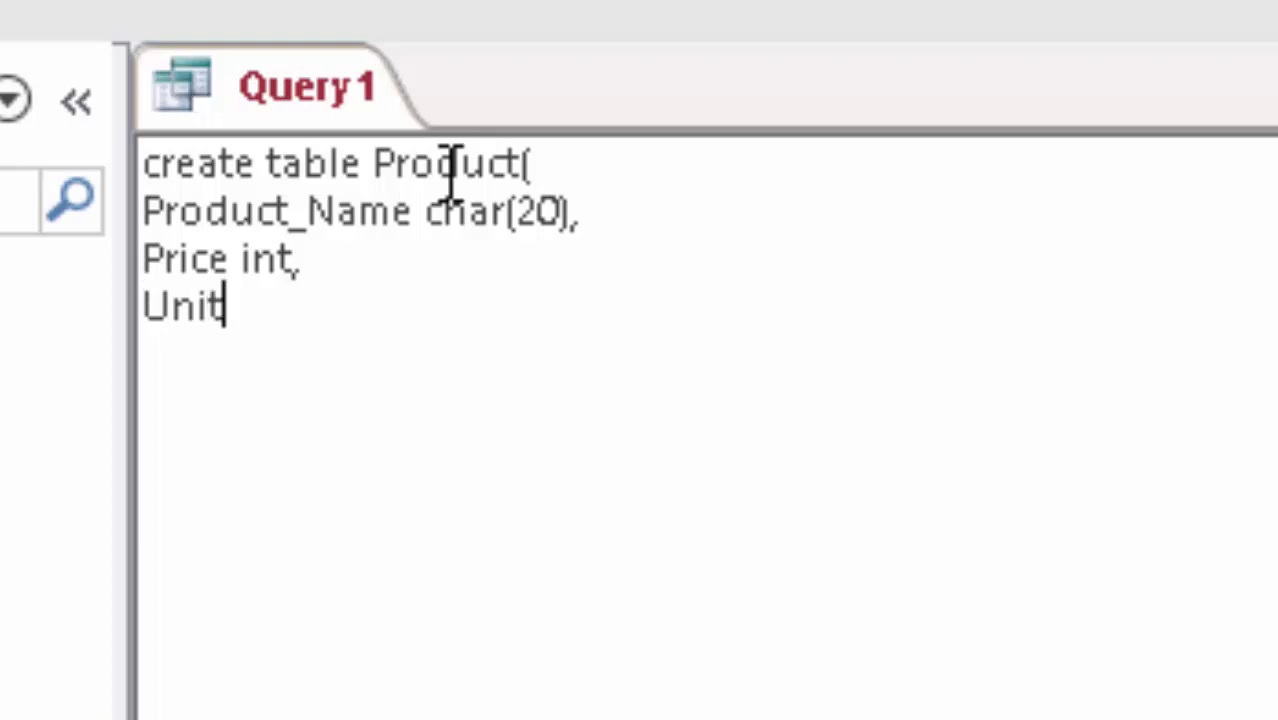
type("flo")
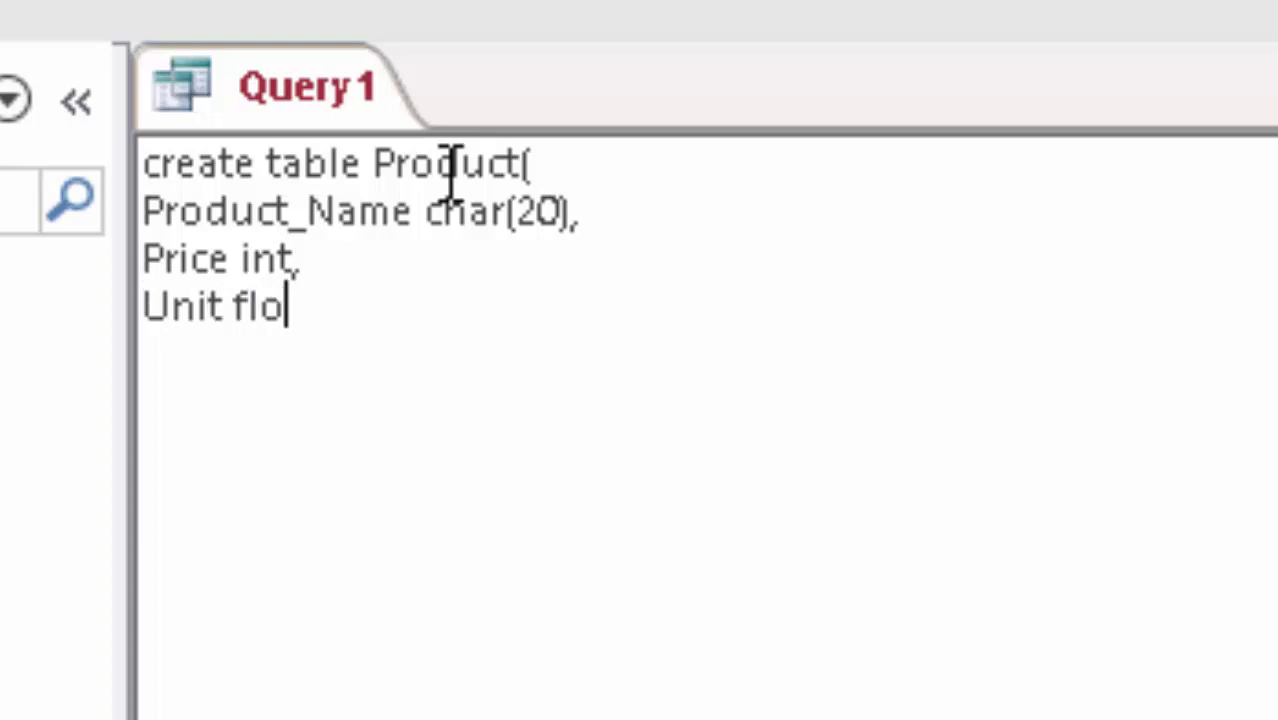
type("at")
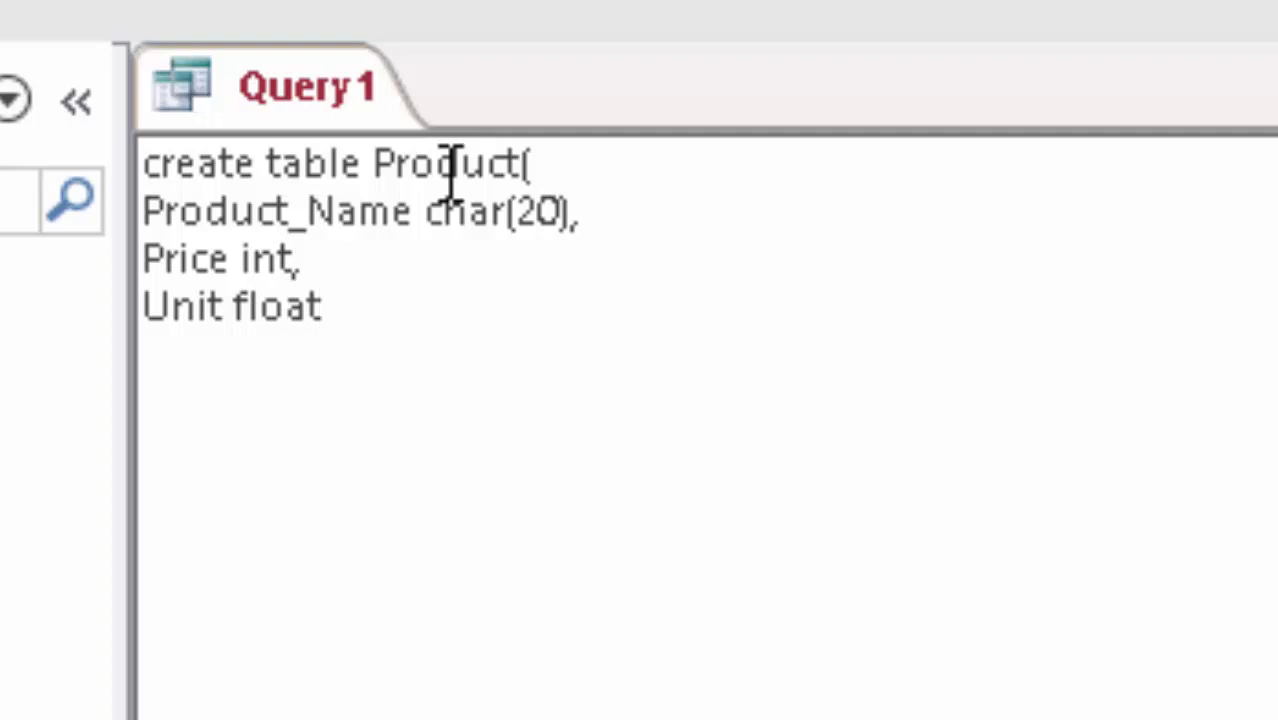
key("Return")
type(")")
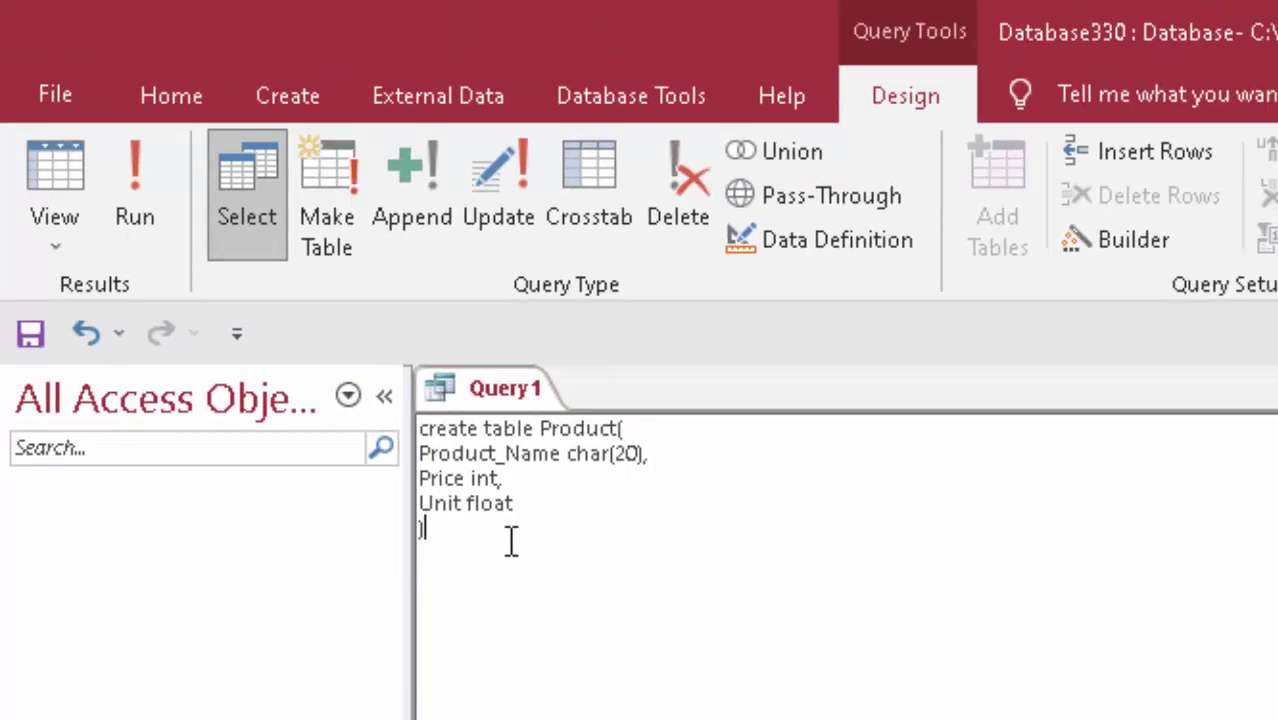
Save the table-creating query as ProductQ.
left_click(561, 513)
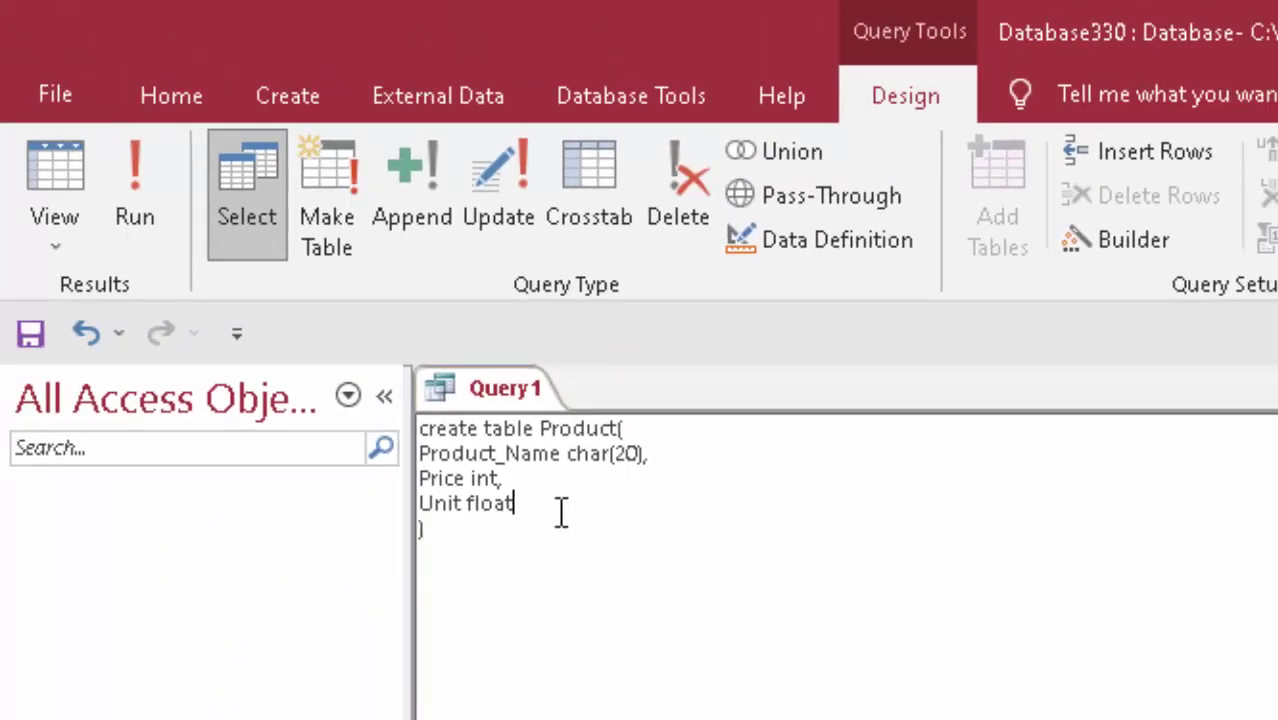
left_click(505, 478)
left_click(30, 336)
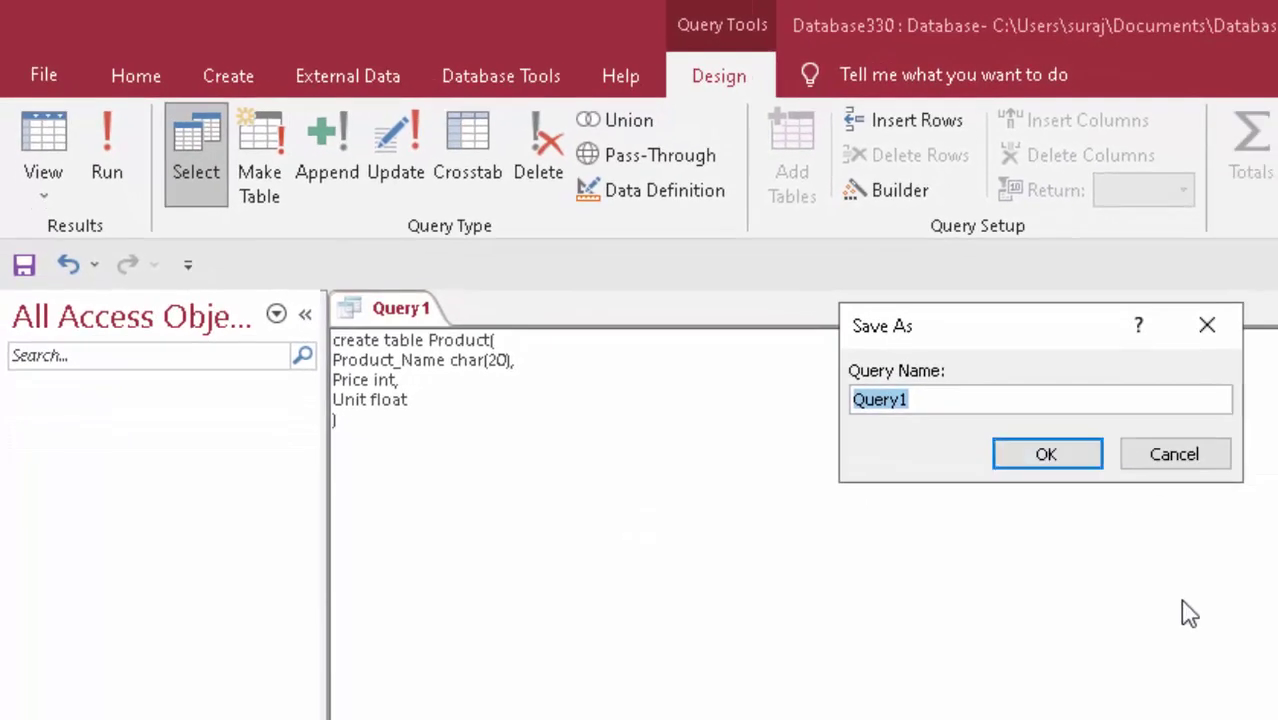
key("BackSpace")
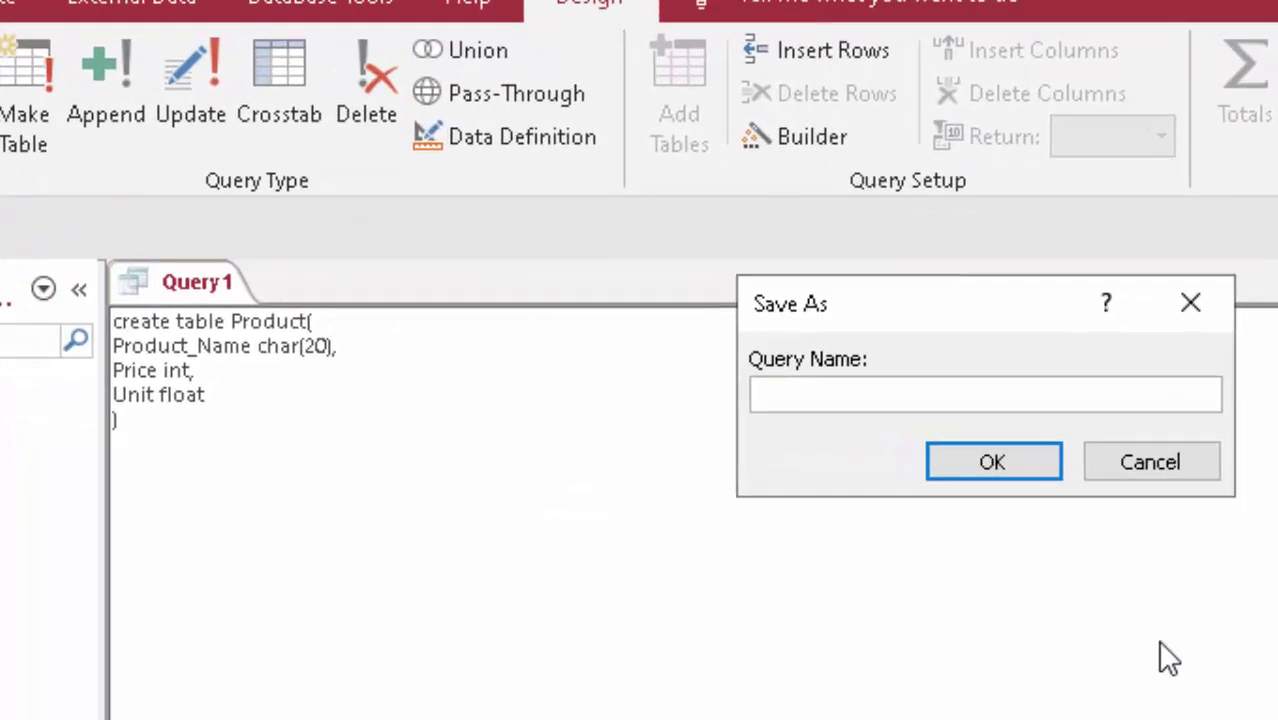
type("Pro")
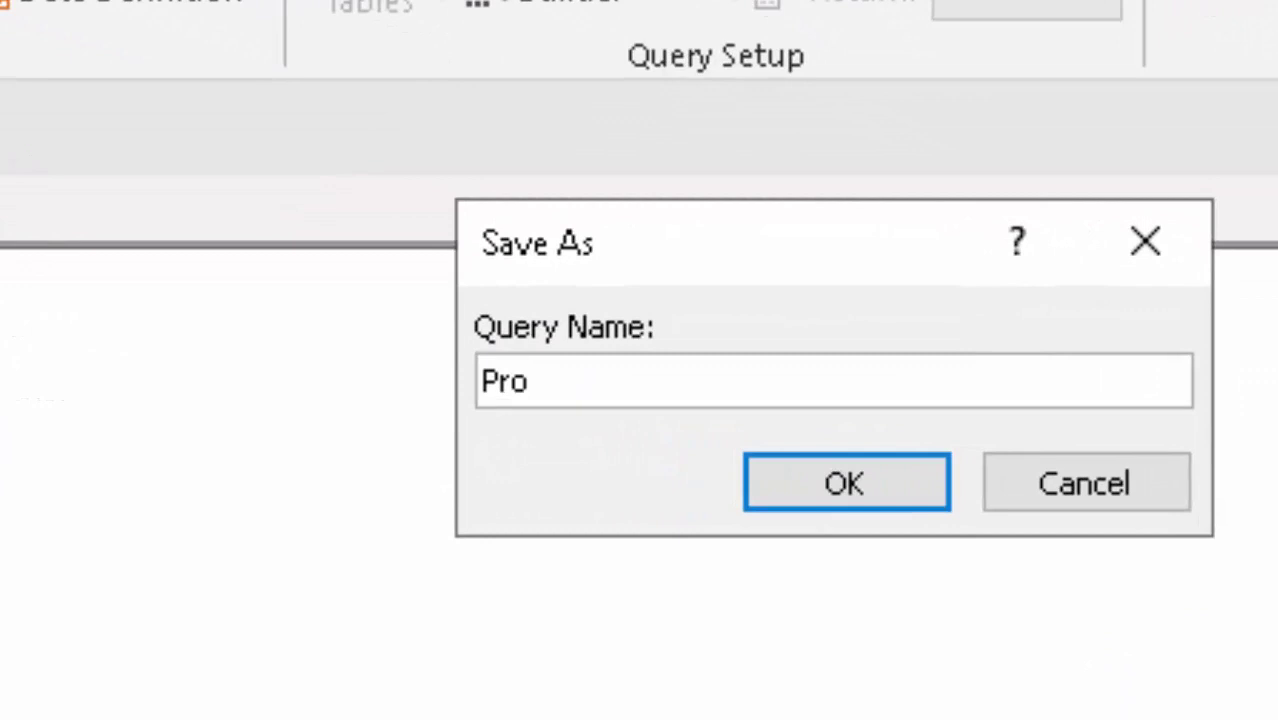
type("ductQ")
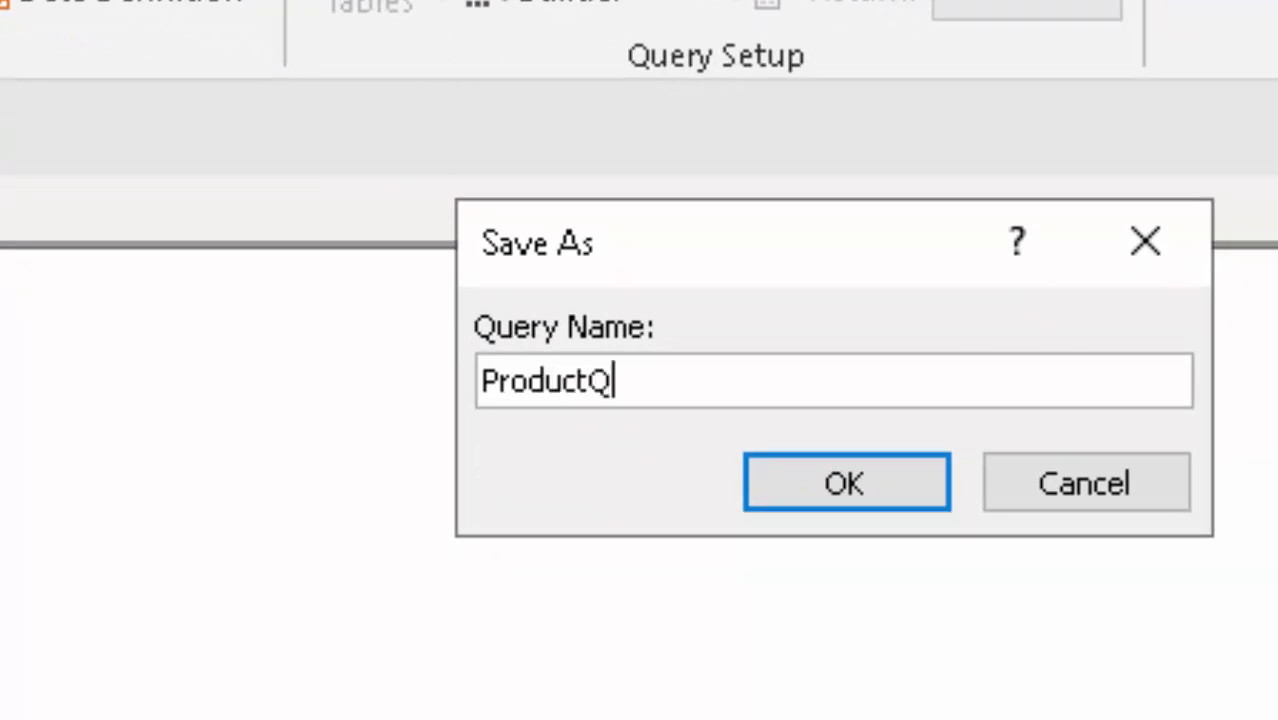
key("Return")
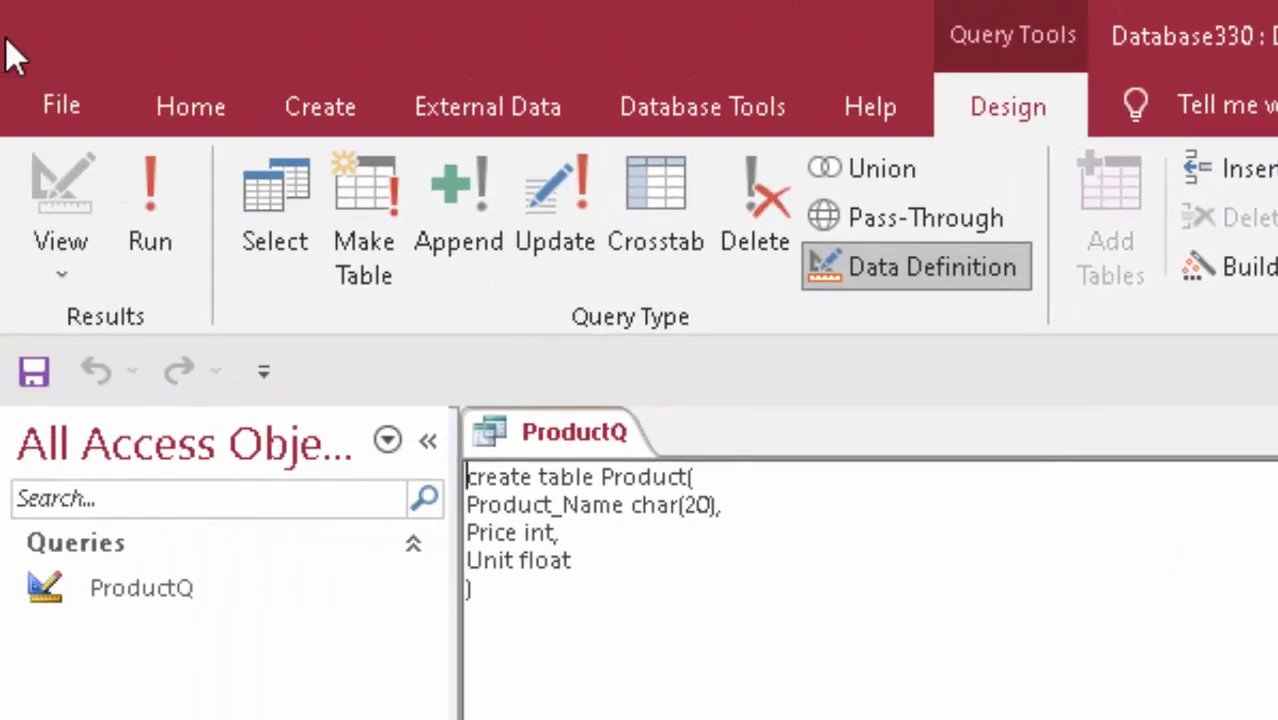
Close the open ProductQ query and run it, confirming the data-definition warning.
double_click(125, 580)
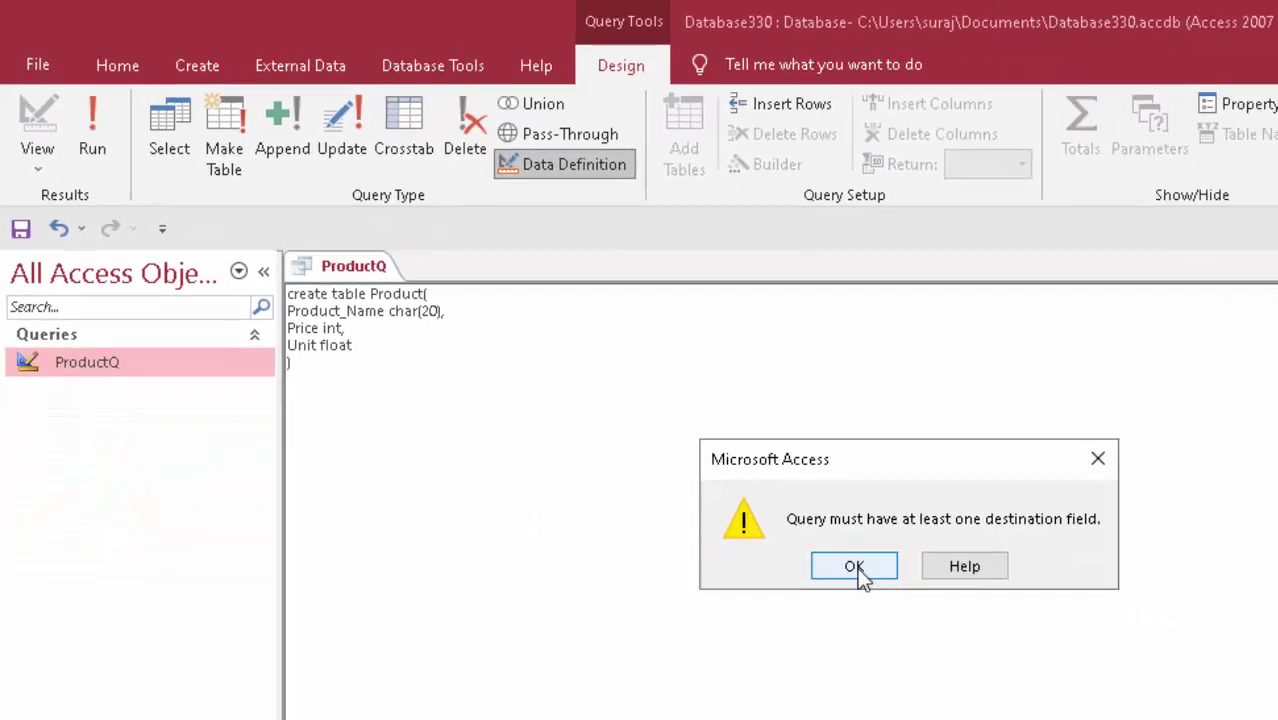
left_click(1049, 695)
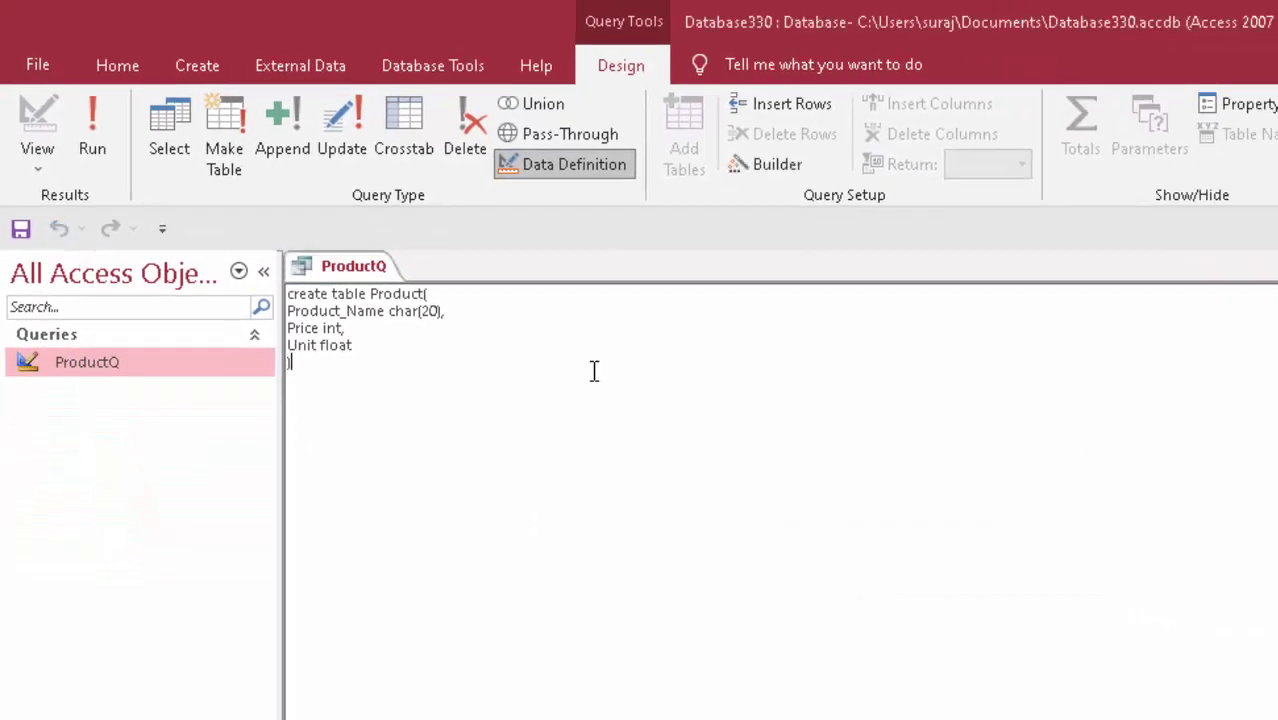
right_click(335, 273)
left_click(393, 320)
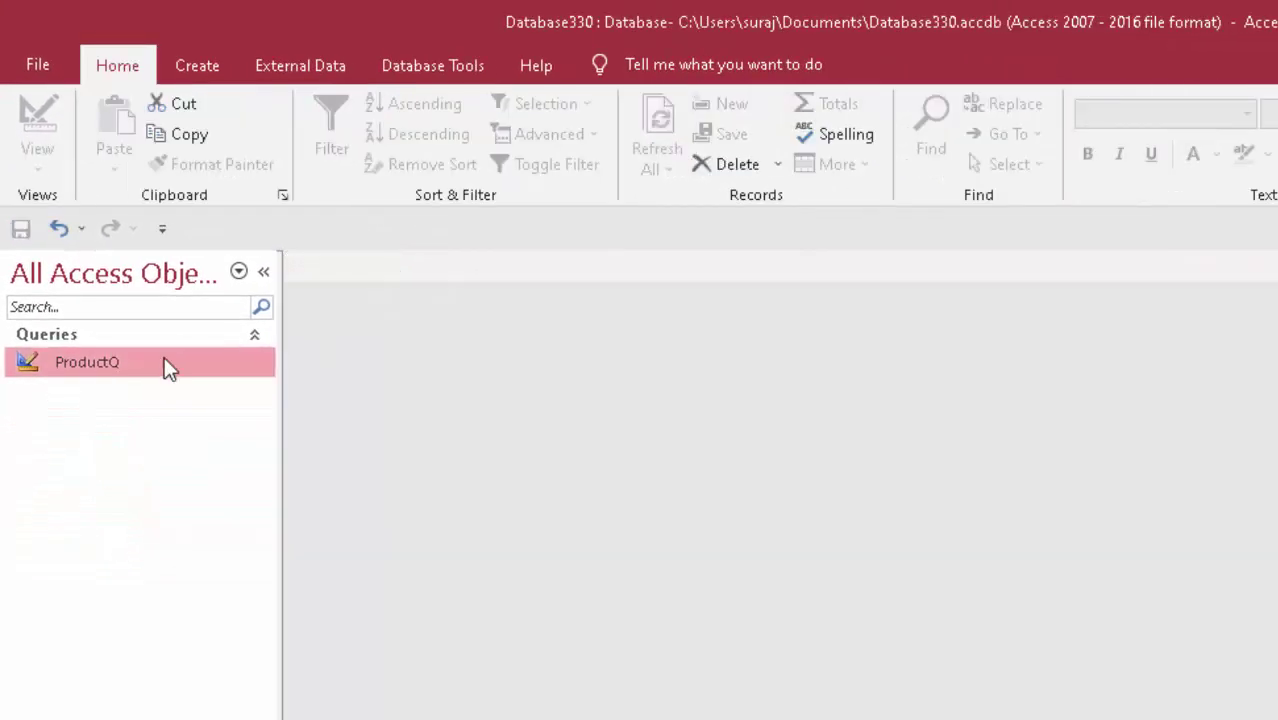
double_click(164, 358)
left_click(829, 584)
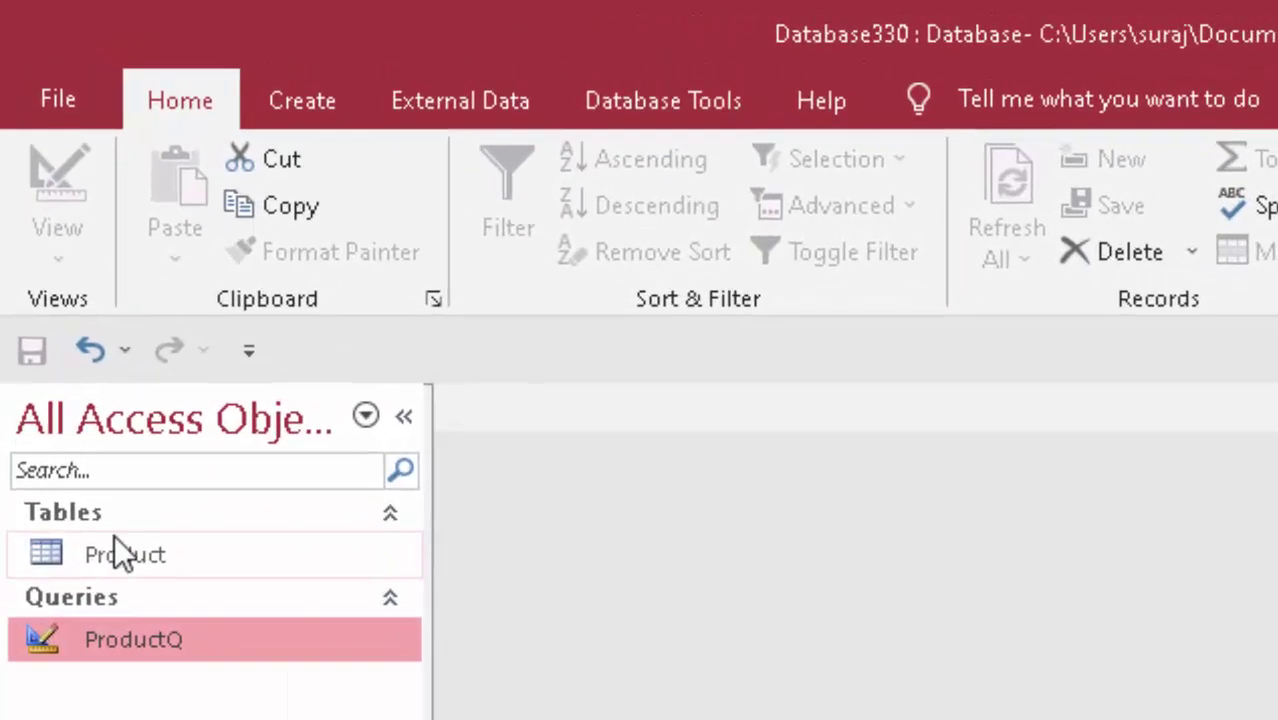
Open the Product table, widen Product_Name, and enter a first record with price 87987.
double_click(108, 452)
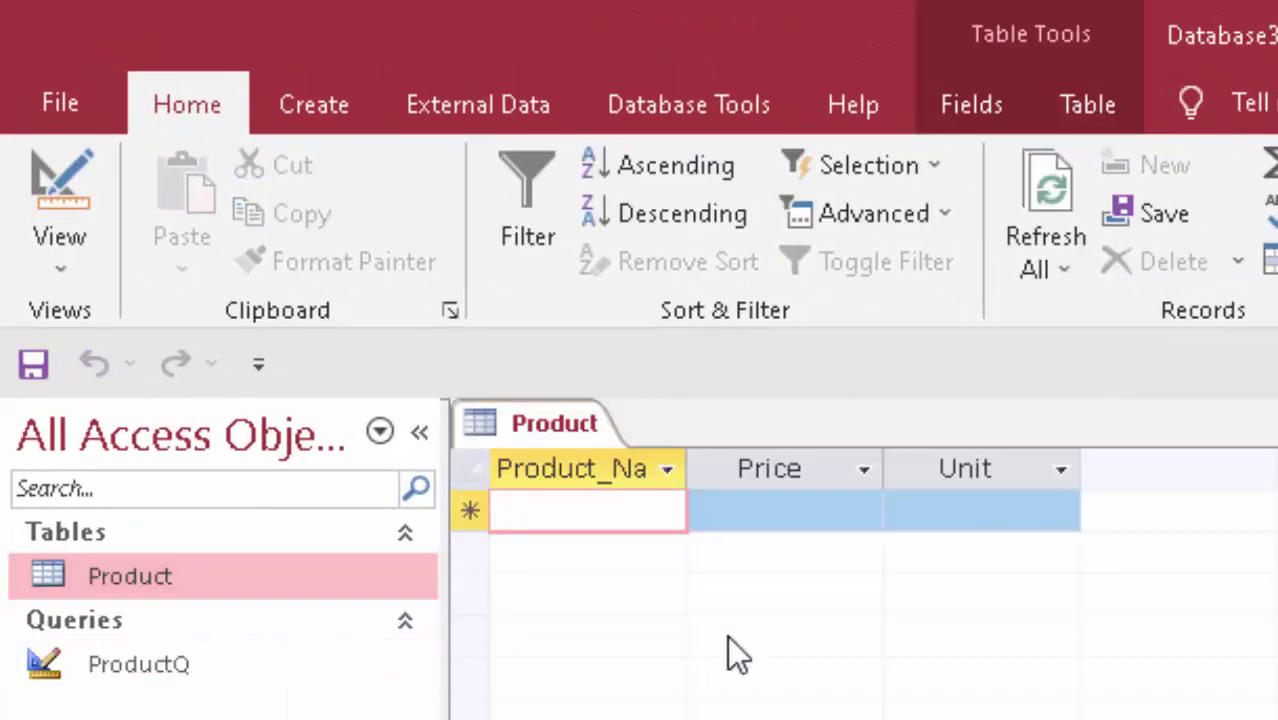
left_click_drag(688, 468, 752, 500)
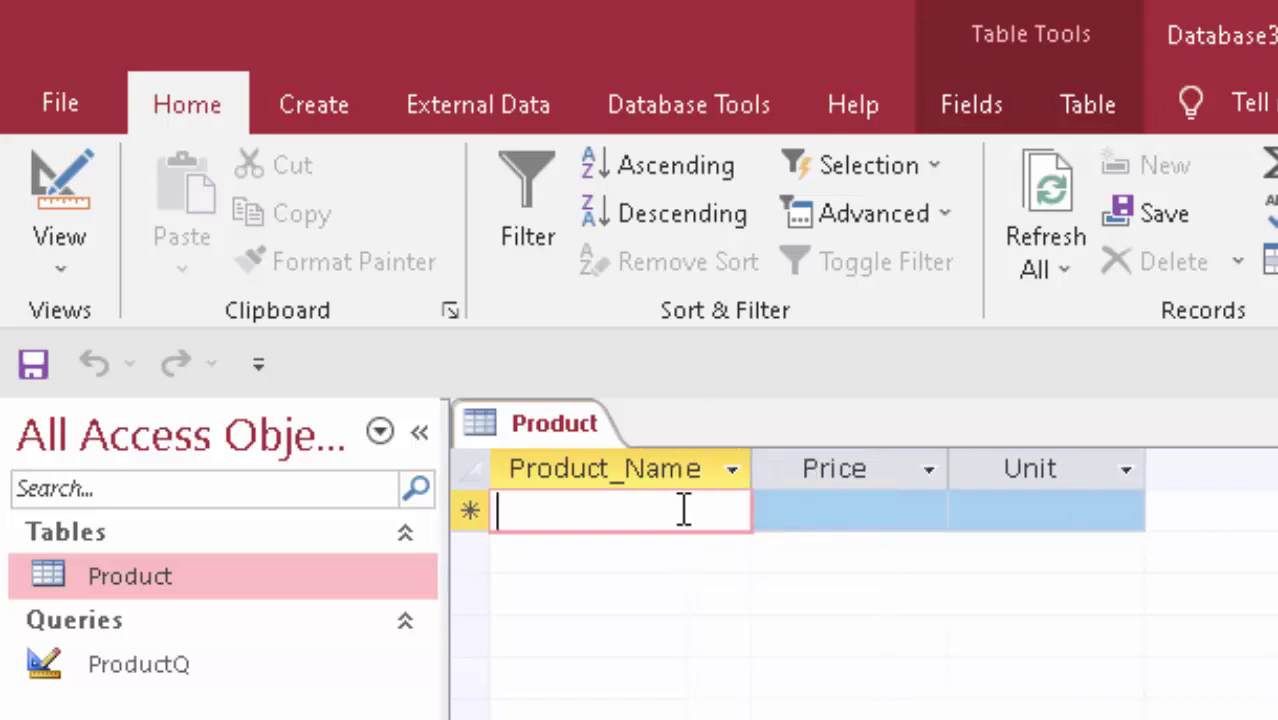
left_click(840, 510)
type("87987")
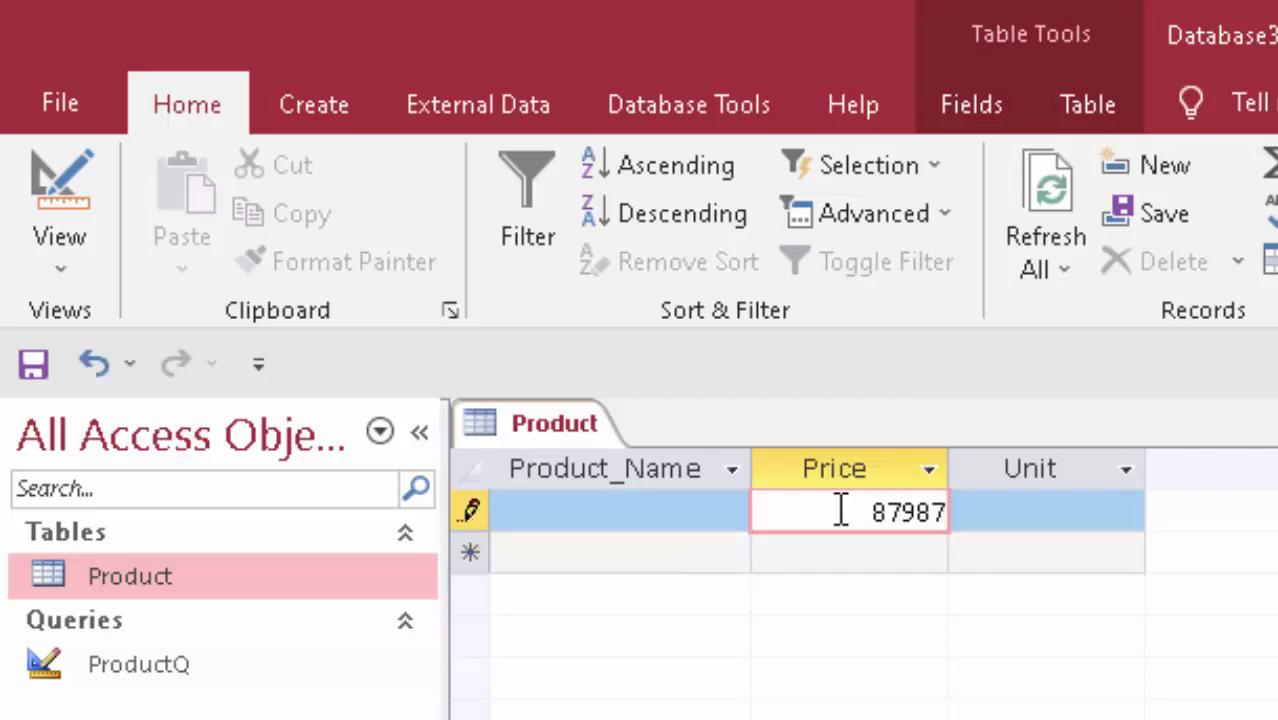
key("Tab")
type("6")
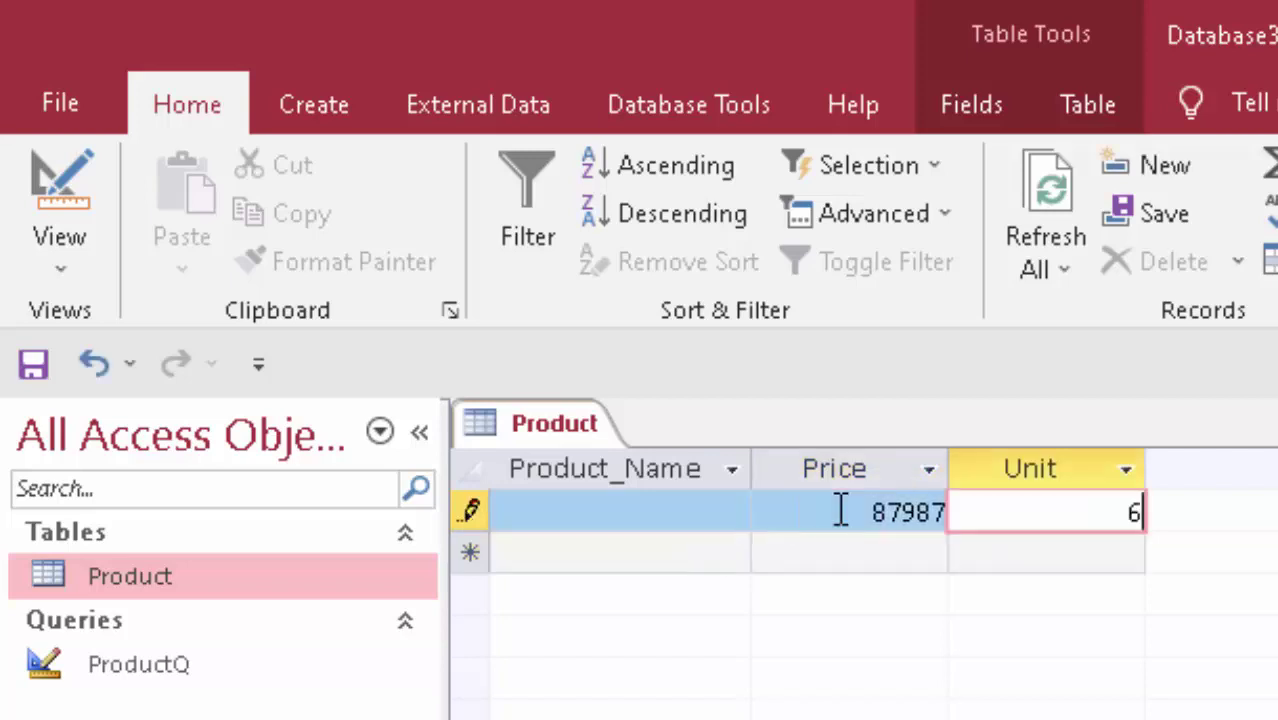
key("Tab")
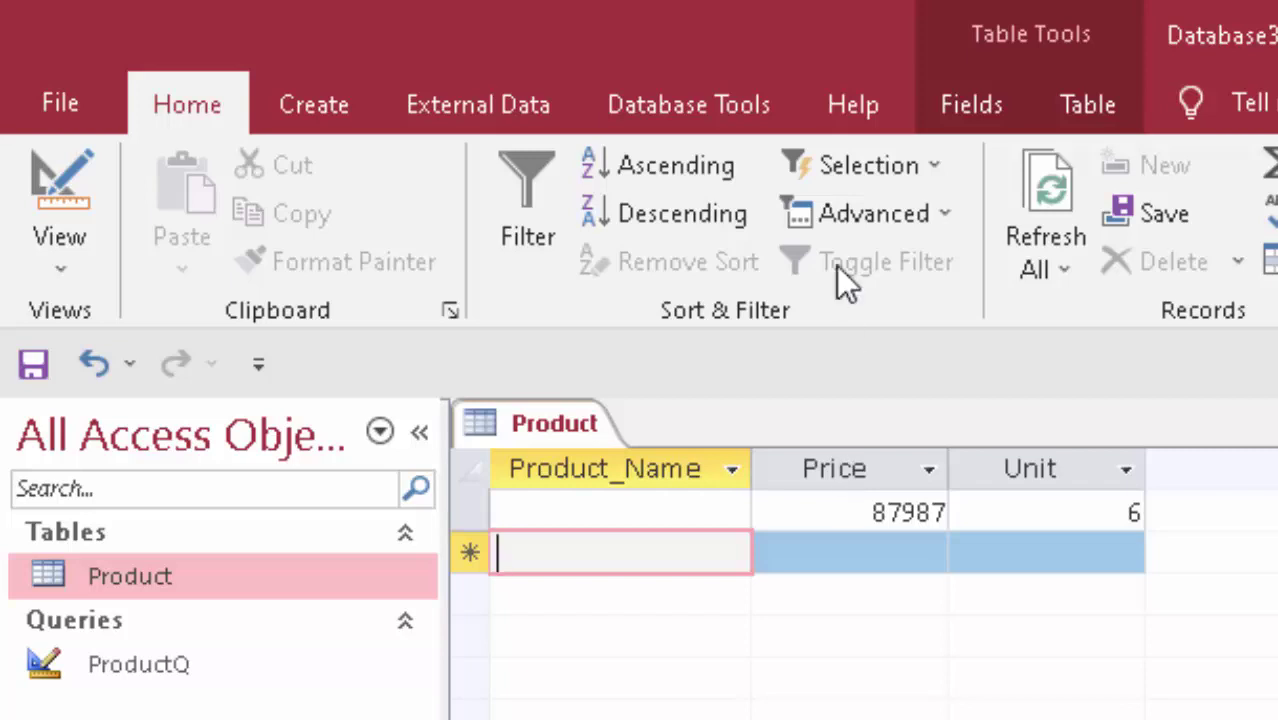
Name the first record Keyboard and correct its price to 210 with unit 6.
left_click(665, 507)
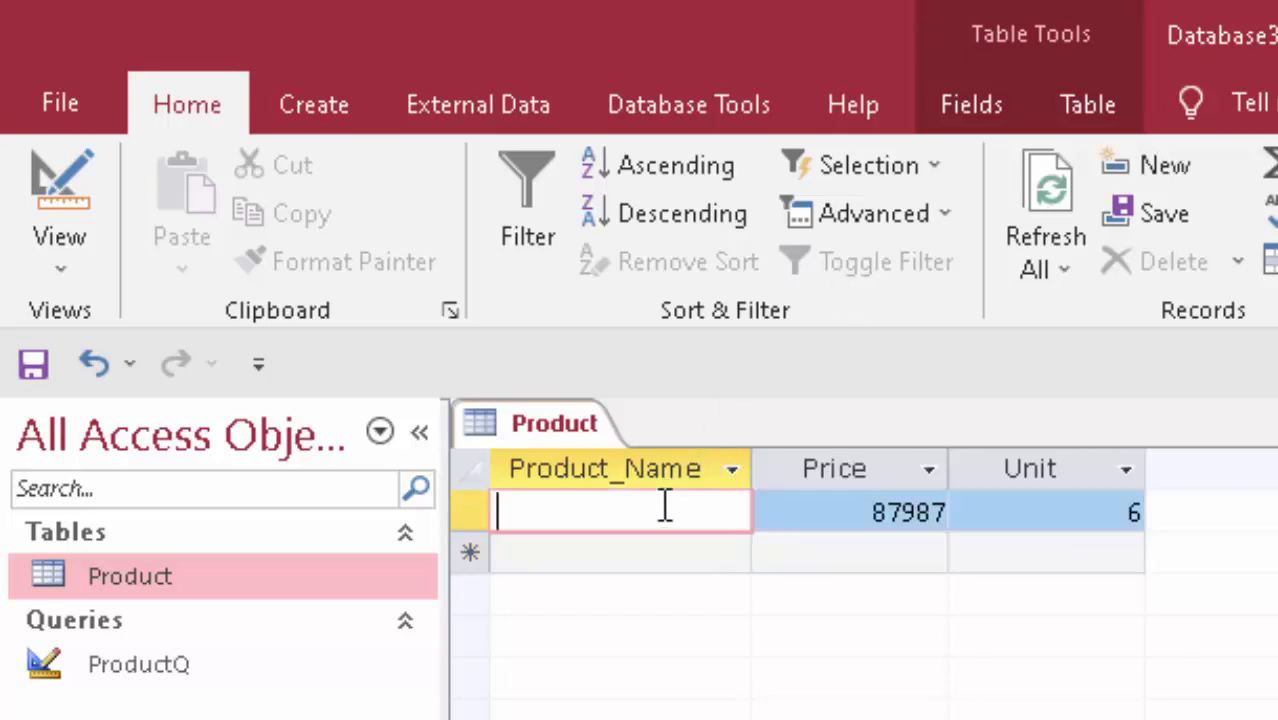
type("Keybo")
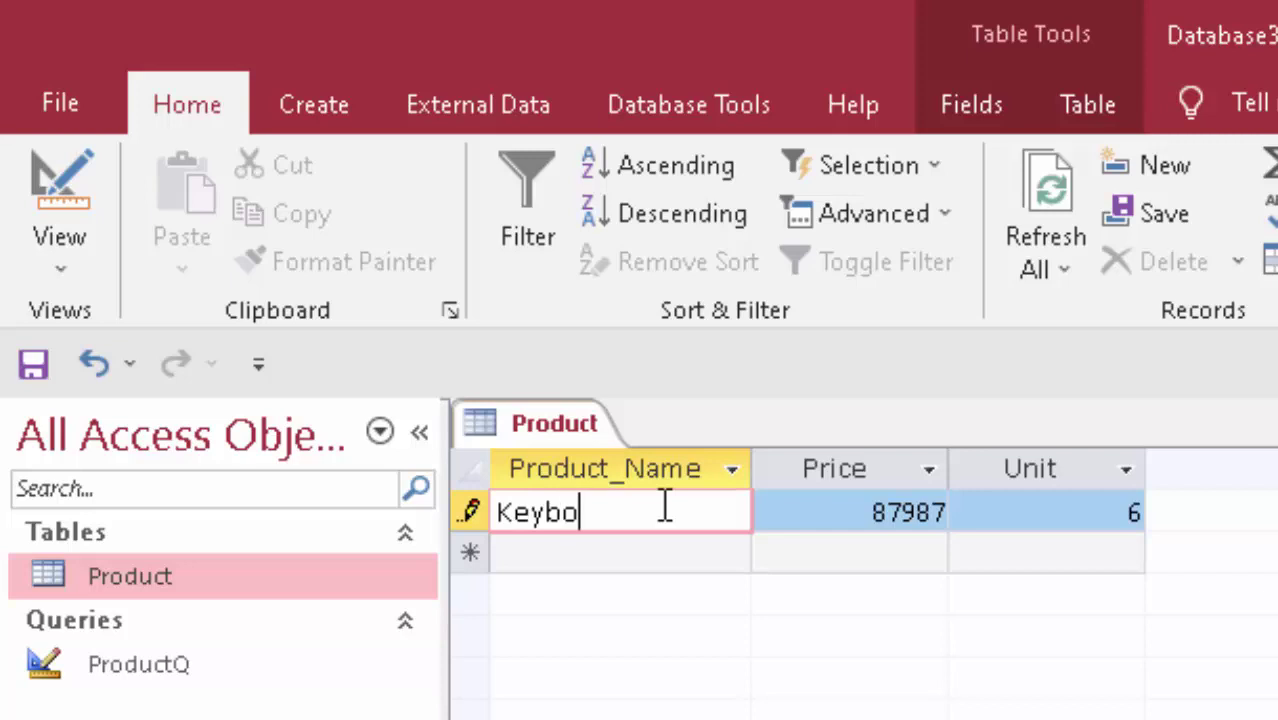
type("ard")
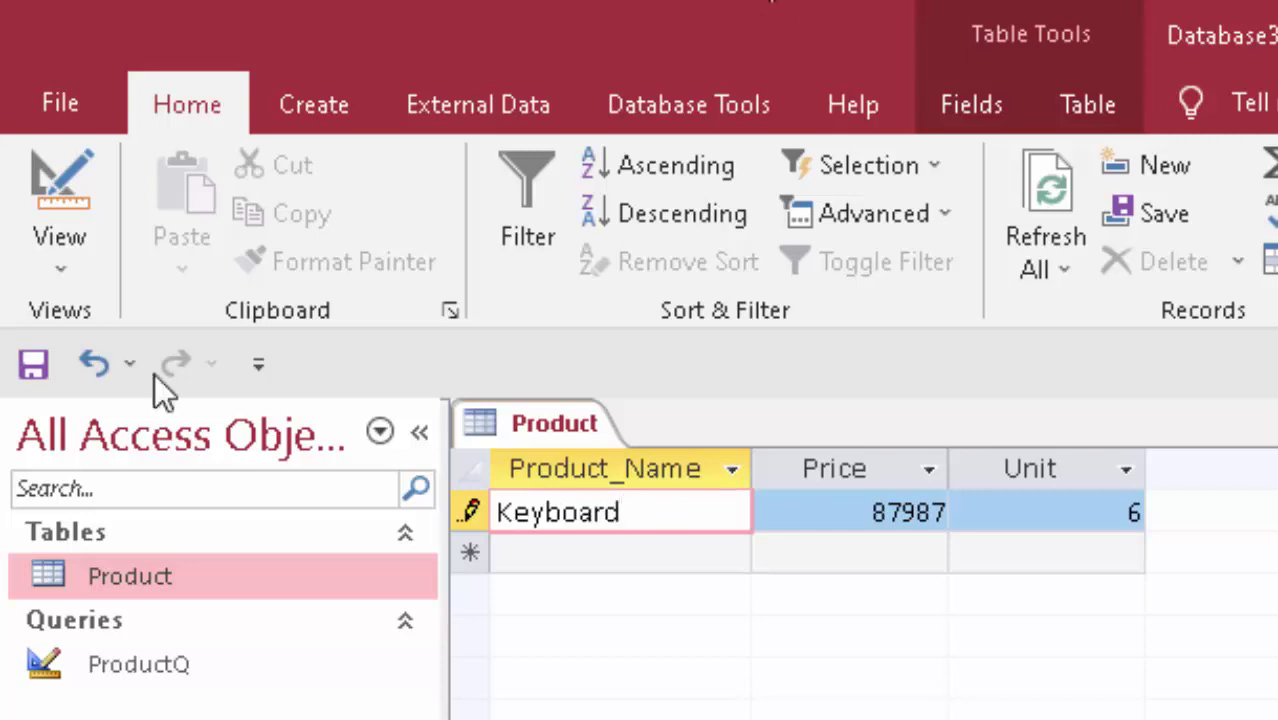
left_click_drag(845, 517, 950, 538)
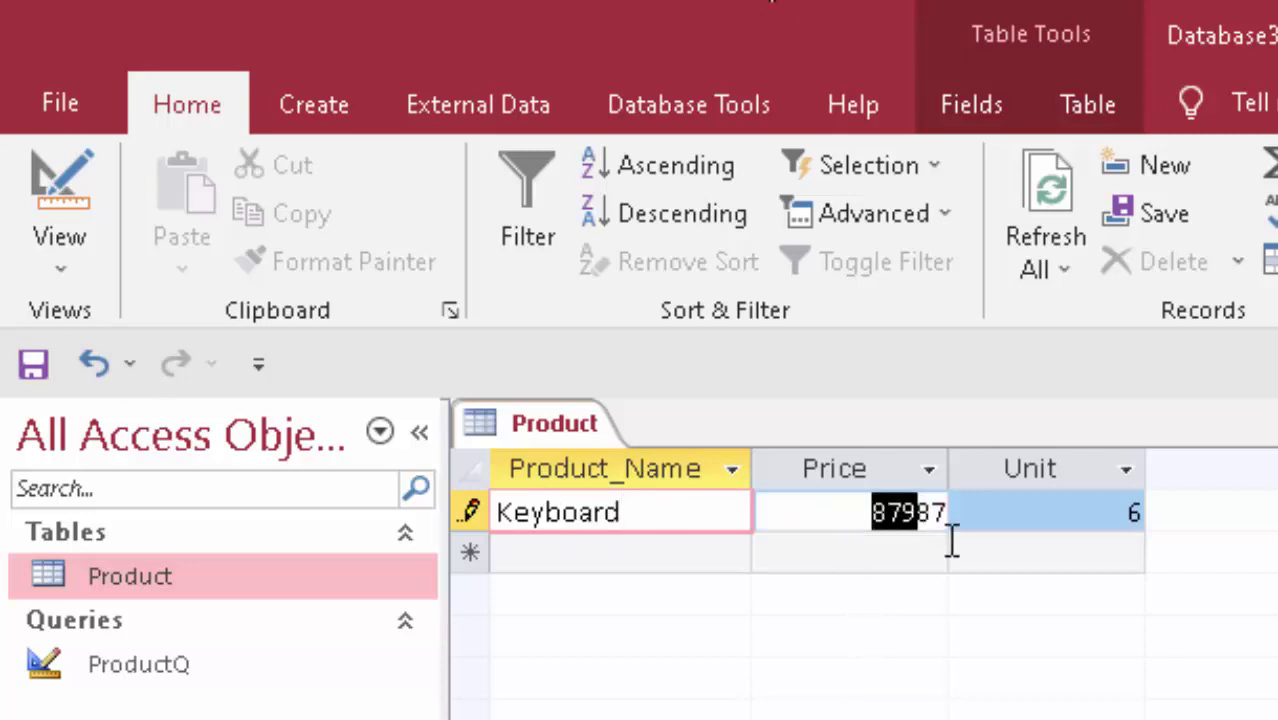
key("Delete")
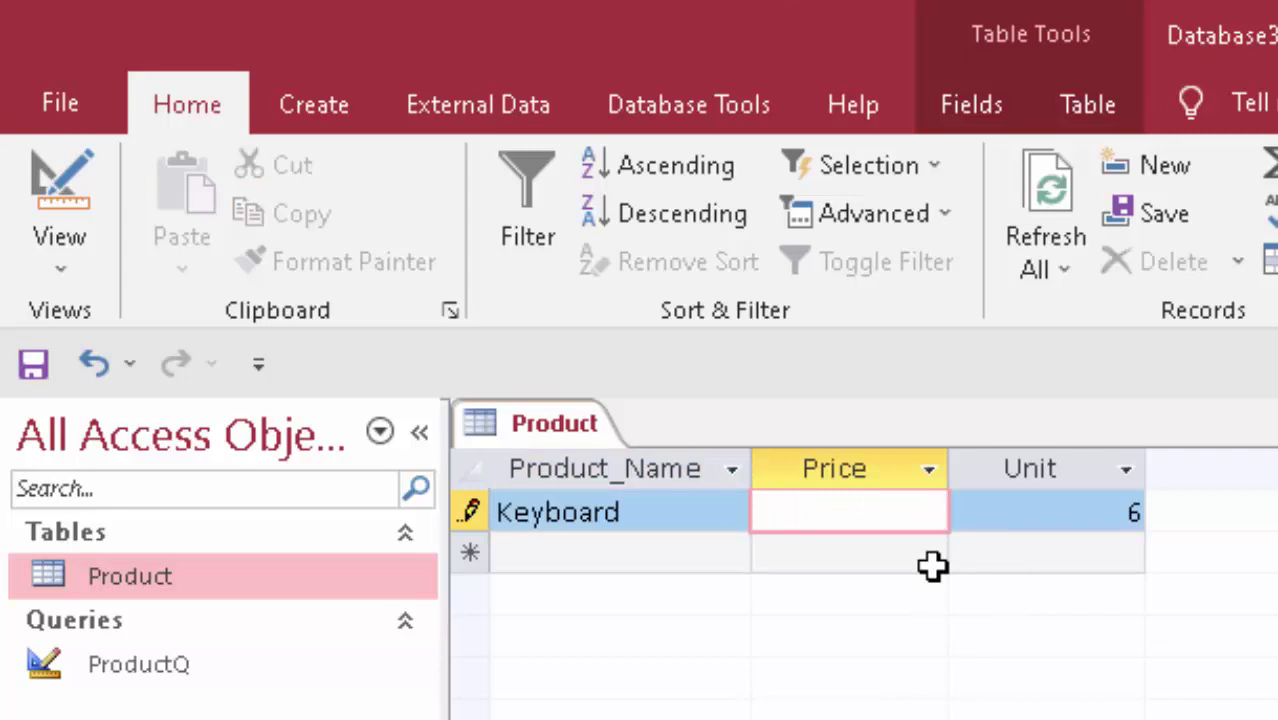
type("210")
key("Tab")
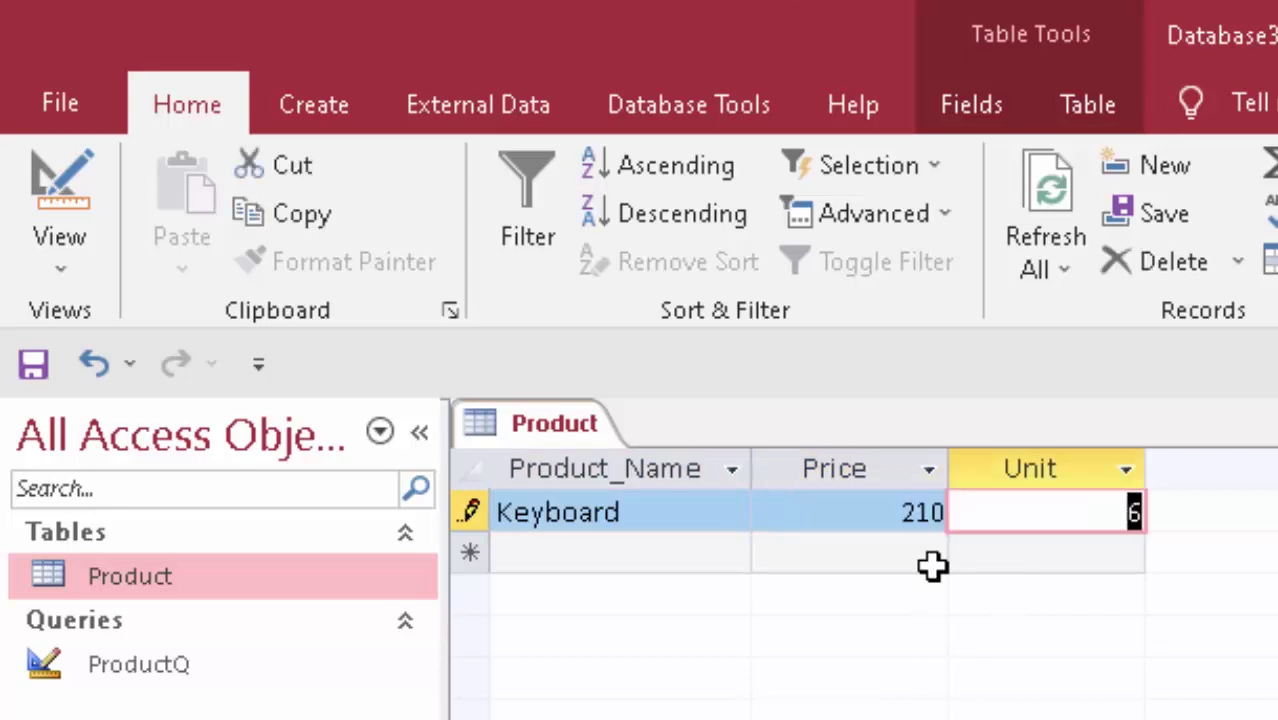
key("Tab")
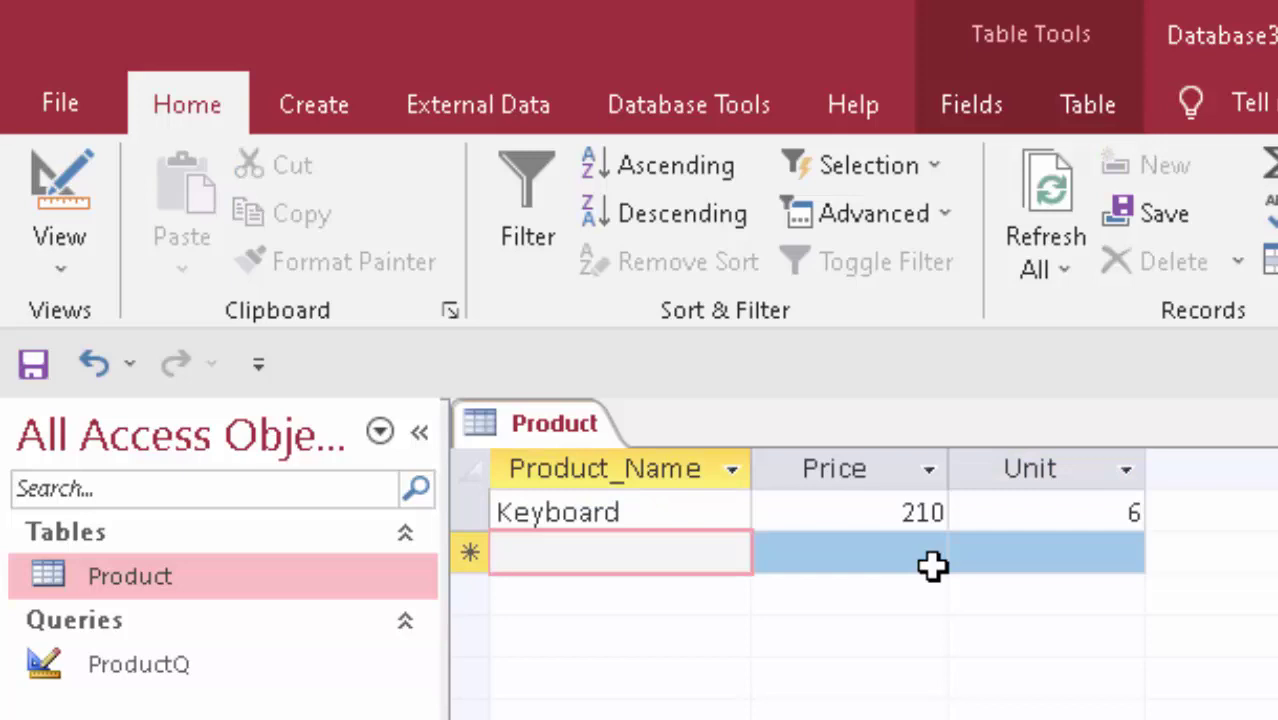
Add the Sugar record with price 40 and unit 4.5.
type("Suga")
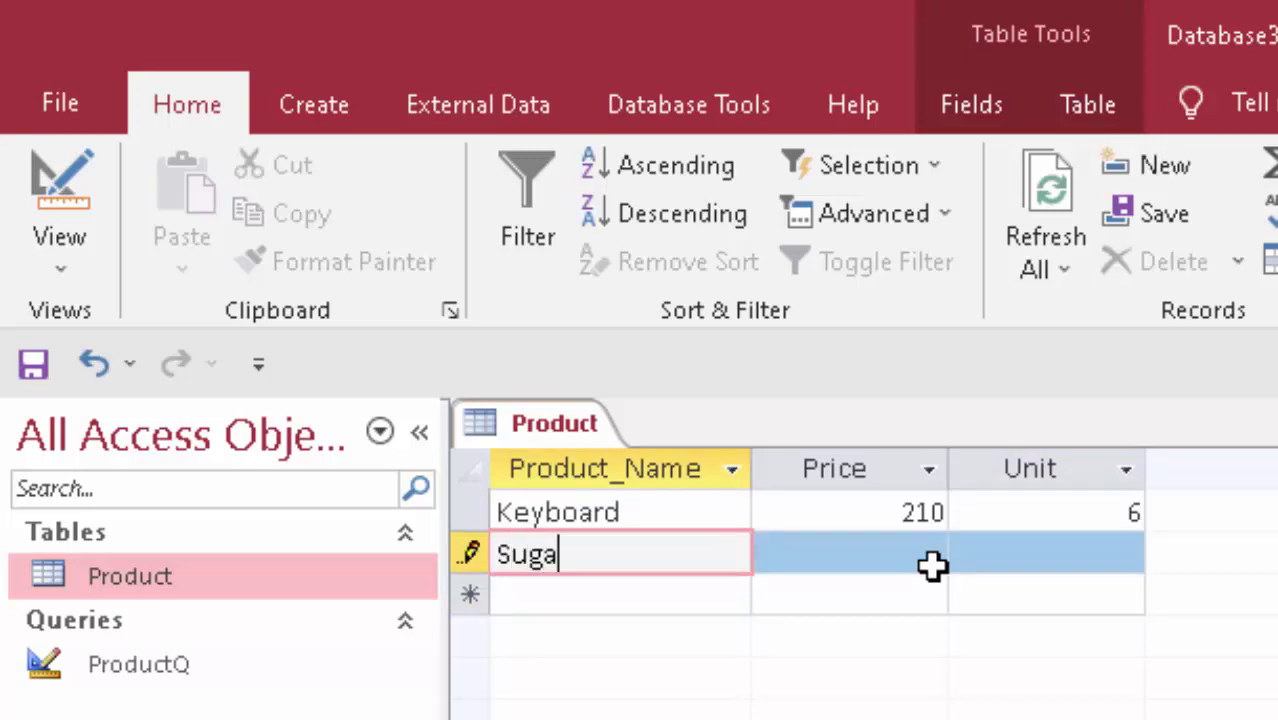
type("r")
key("Tab")
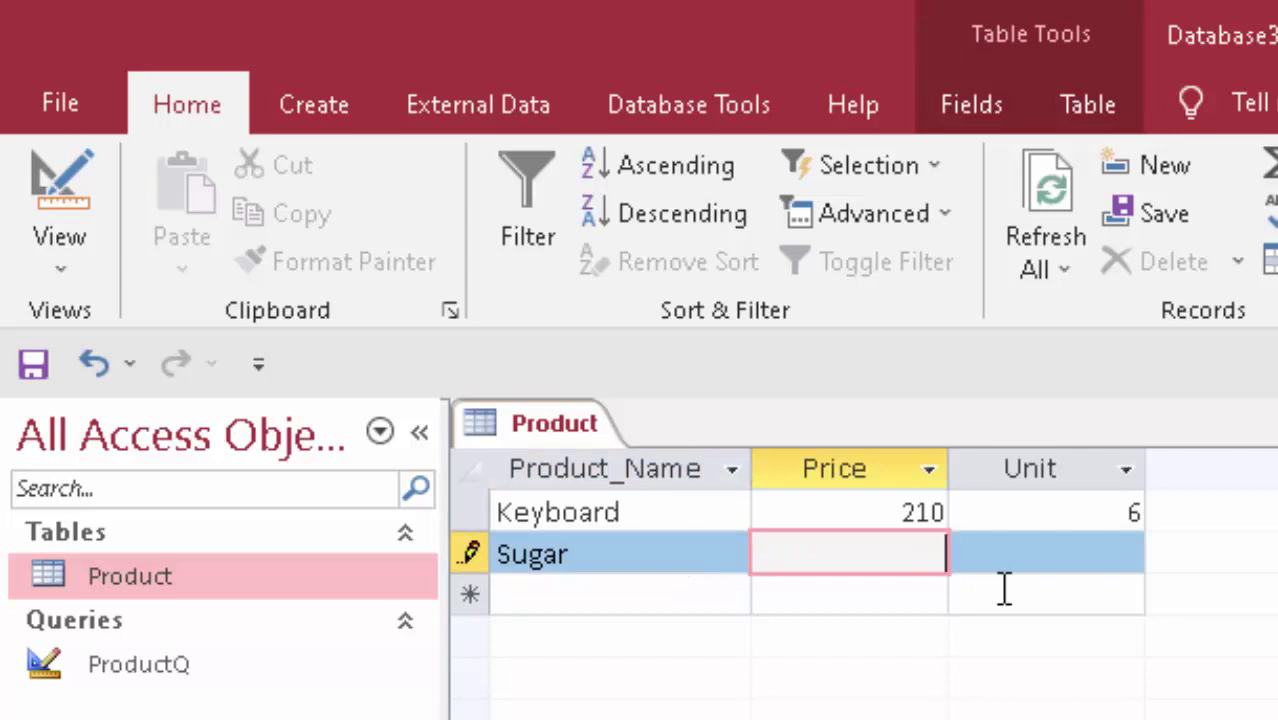
type("40")
key("Tab")
type("4.")
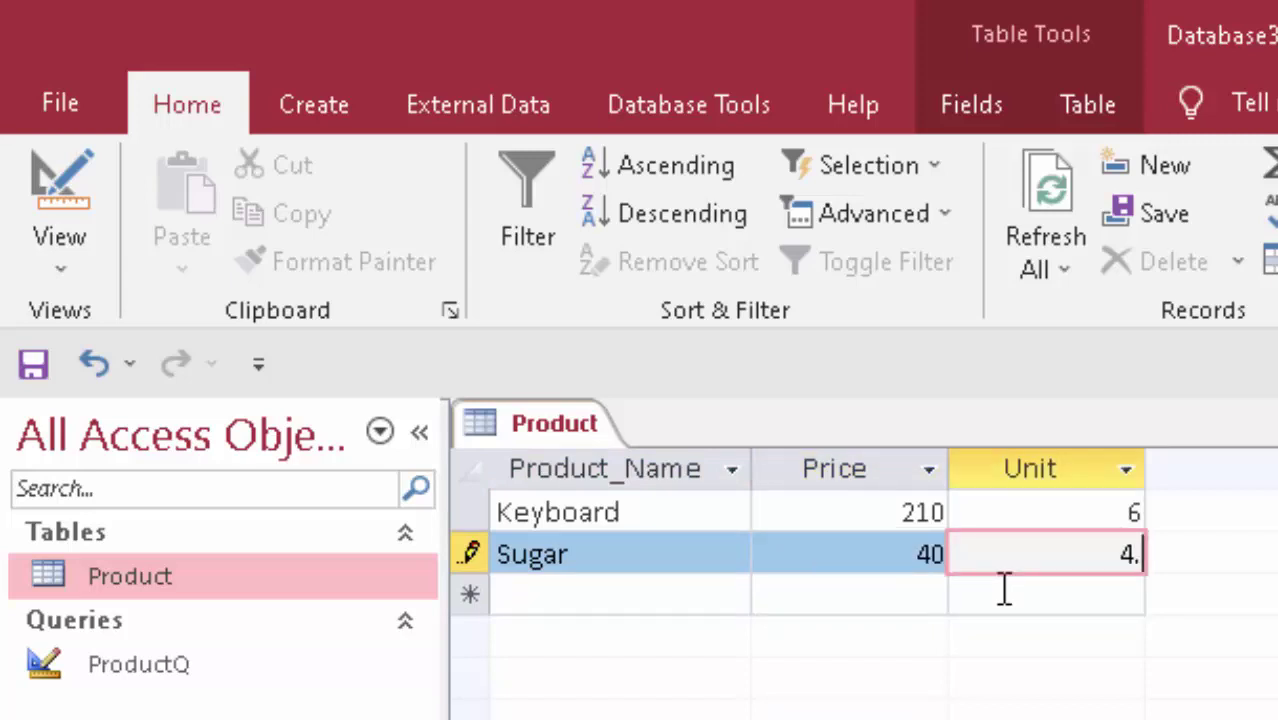
type("5")
key("Tab")
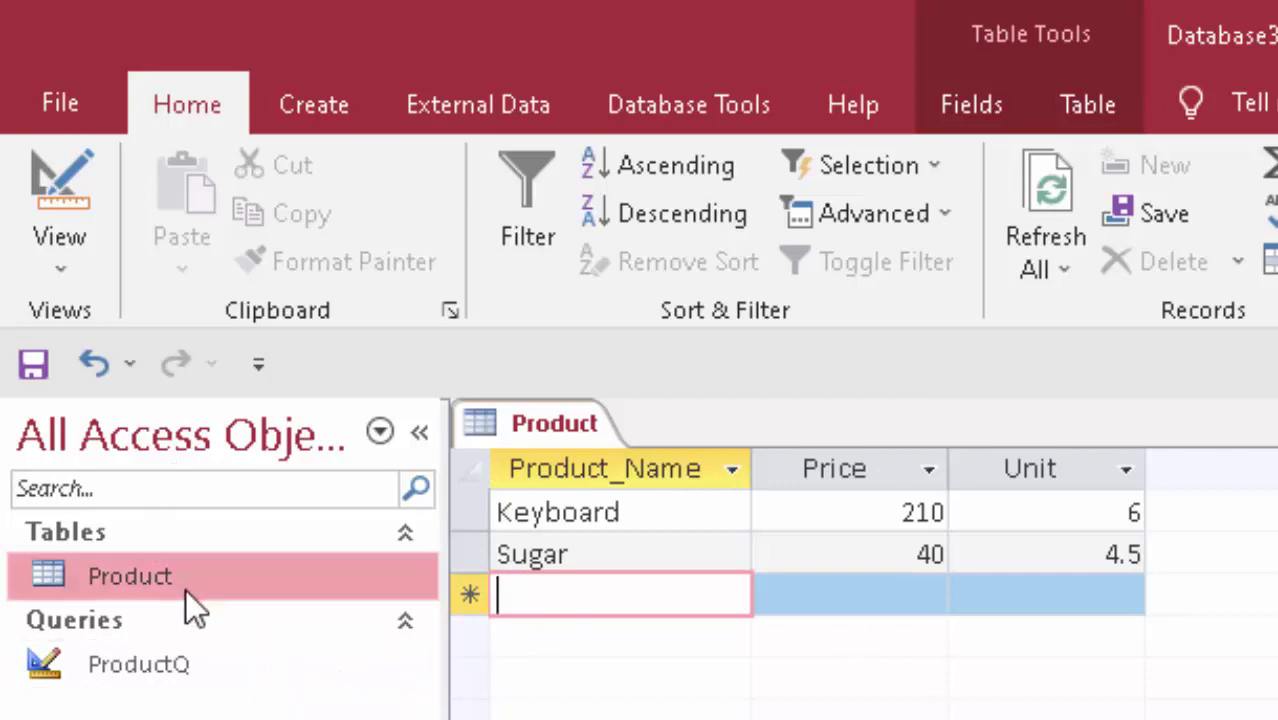
Start a new query design in SQL view.
left_click(224, 682)
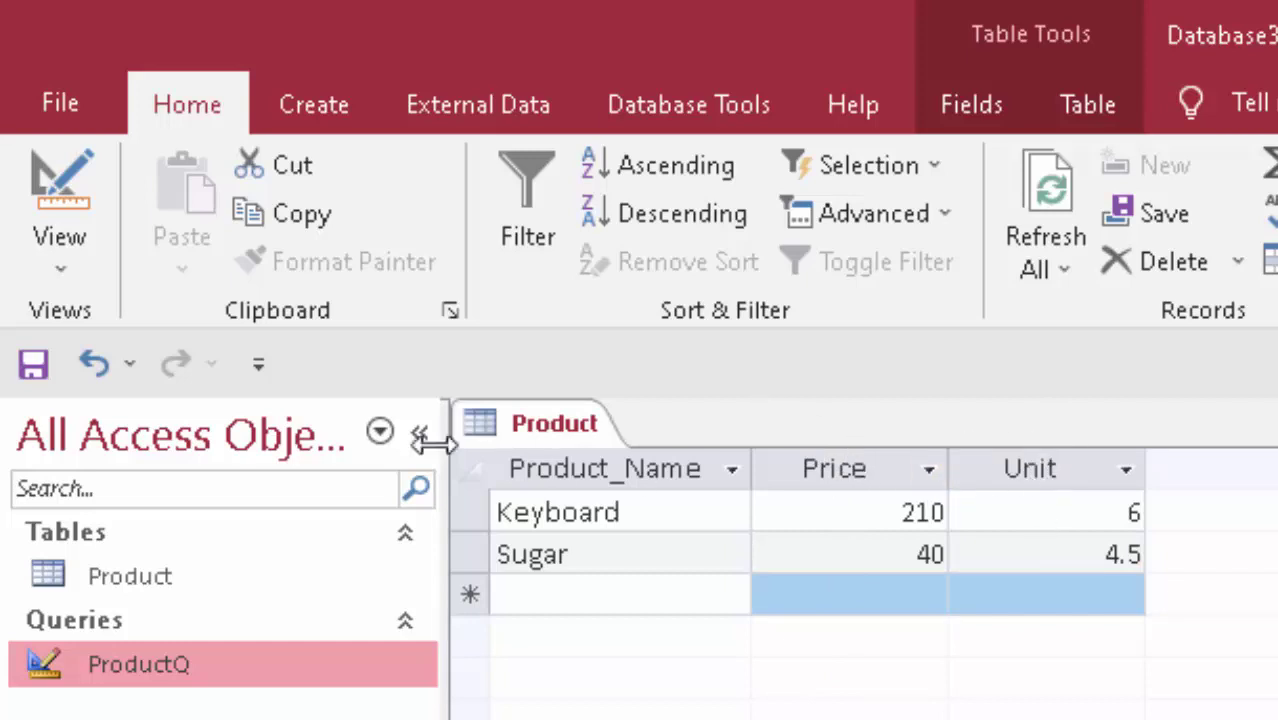
left_click(296, 118)
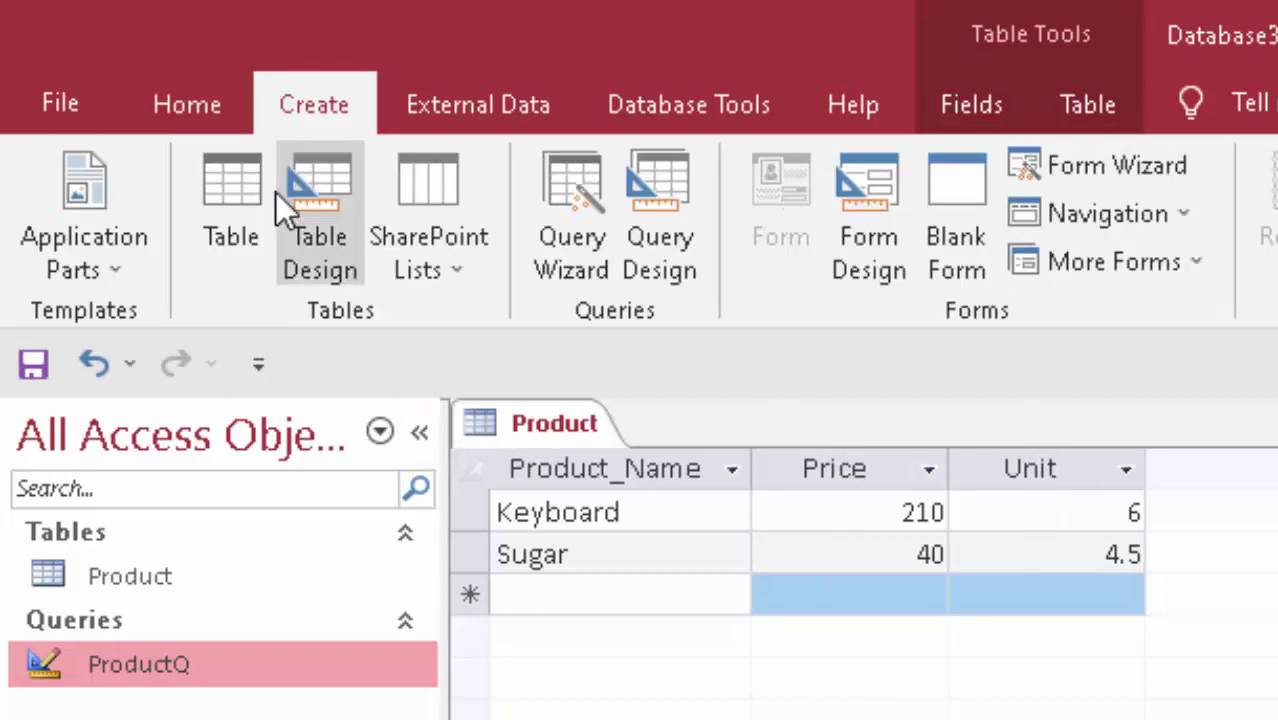
left_click(660, 205)
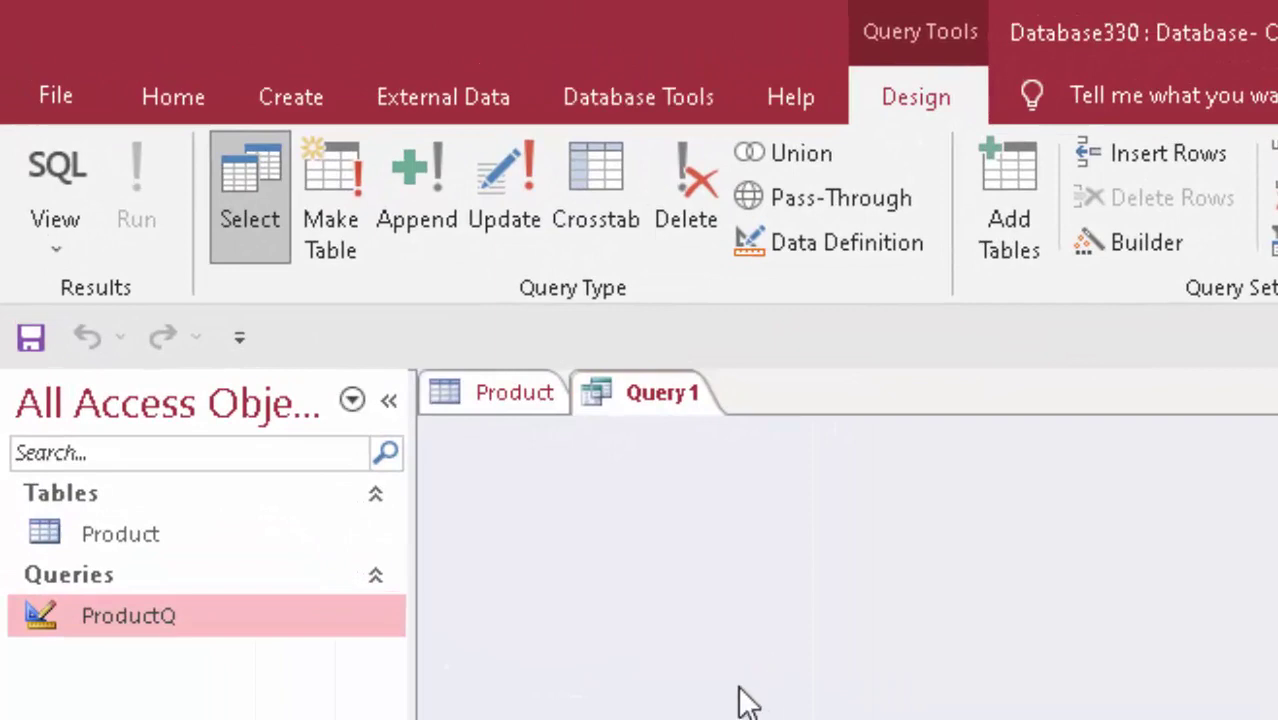
left_click(66, 166)
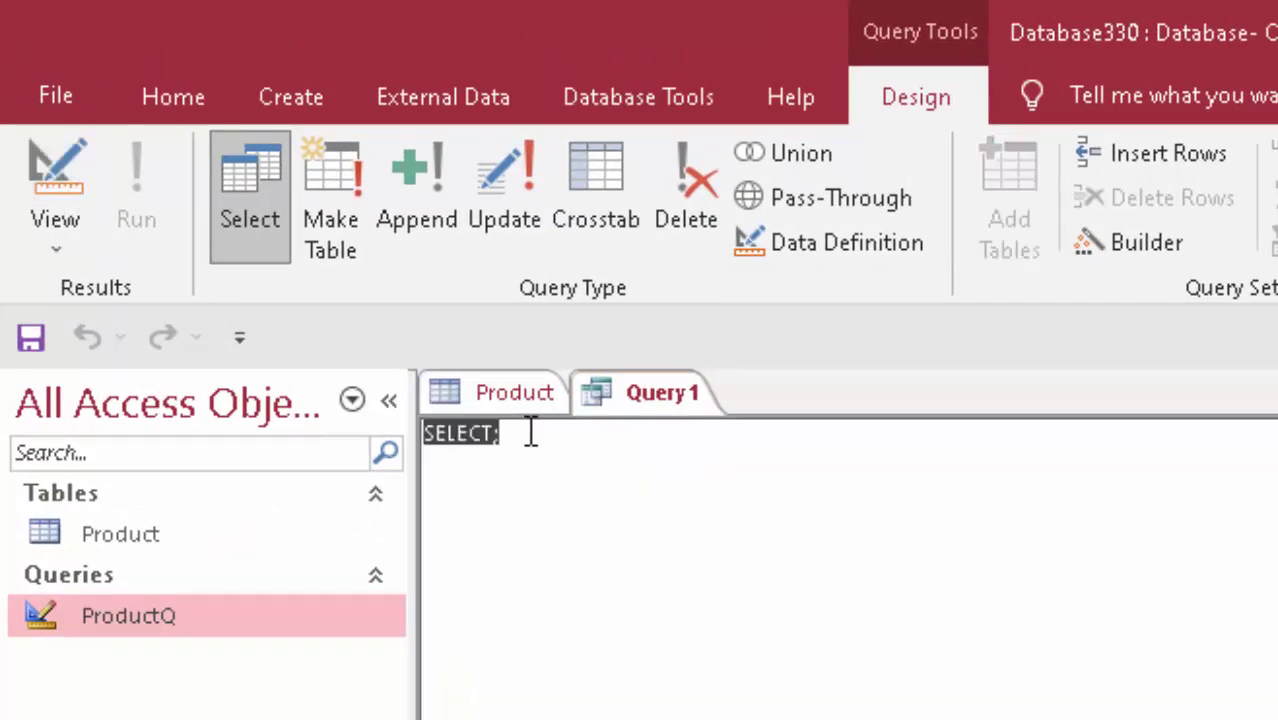
Replace the default SELECT; text with 'Alter table Product'.
left_click(531, 432)
key("BackSpace")
key("BackSpace")
key("BackSpace")
key("BackSpace")
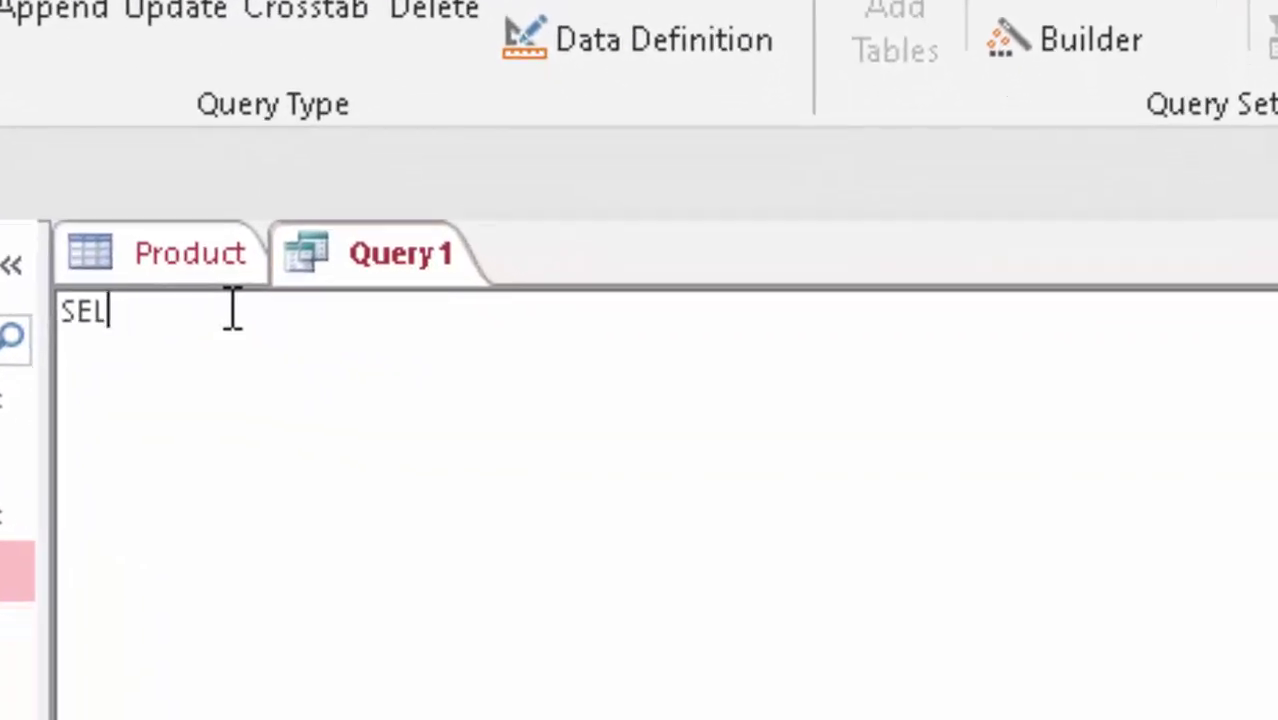
key("BackSpace")
key("BackSpace")
key("BackSpace")
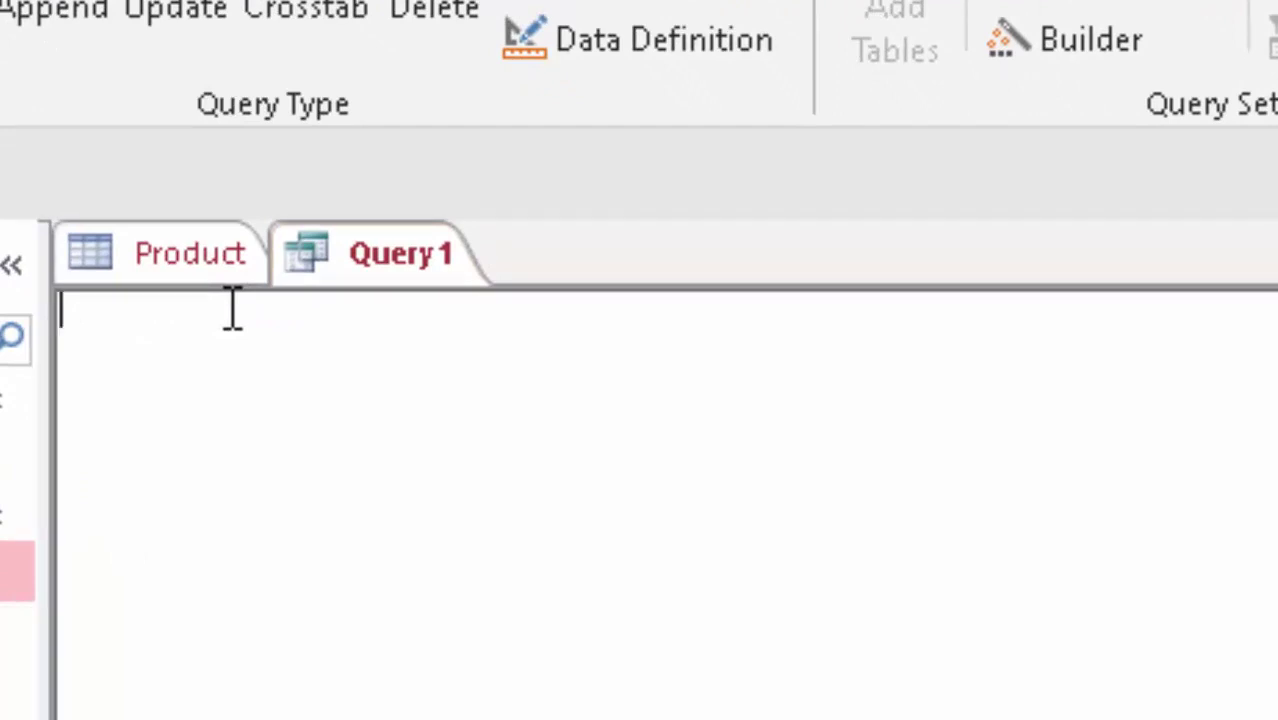
type("Alter")
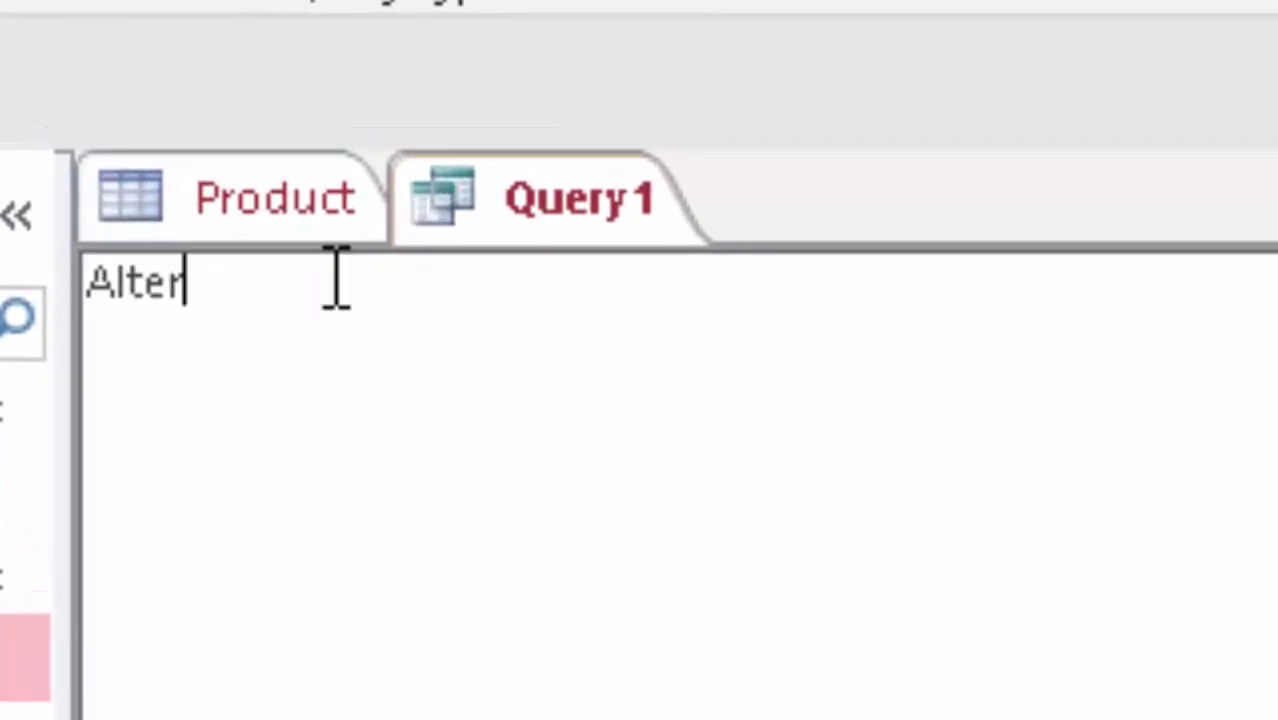
type(" tab")
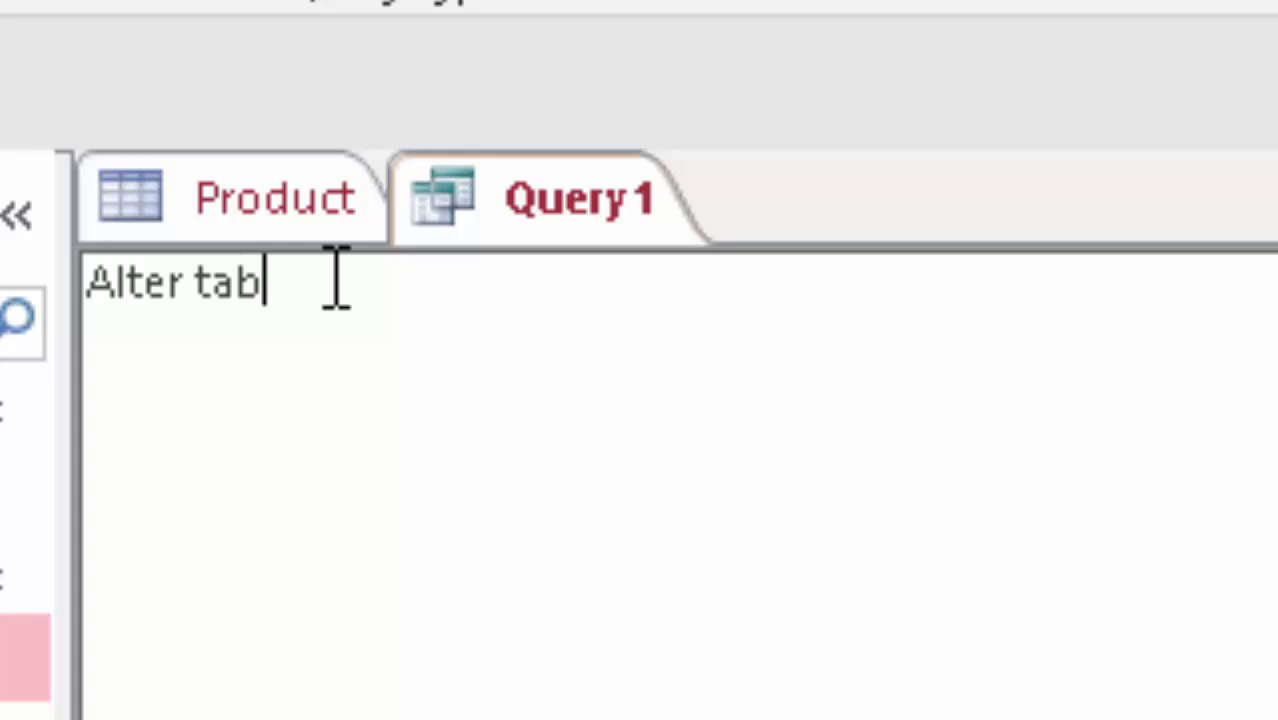
type("le ")
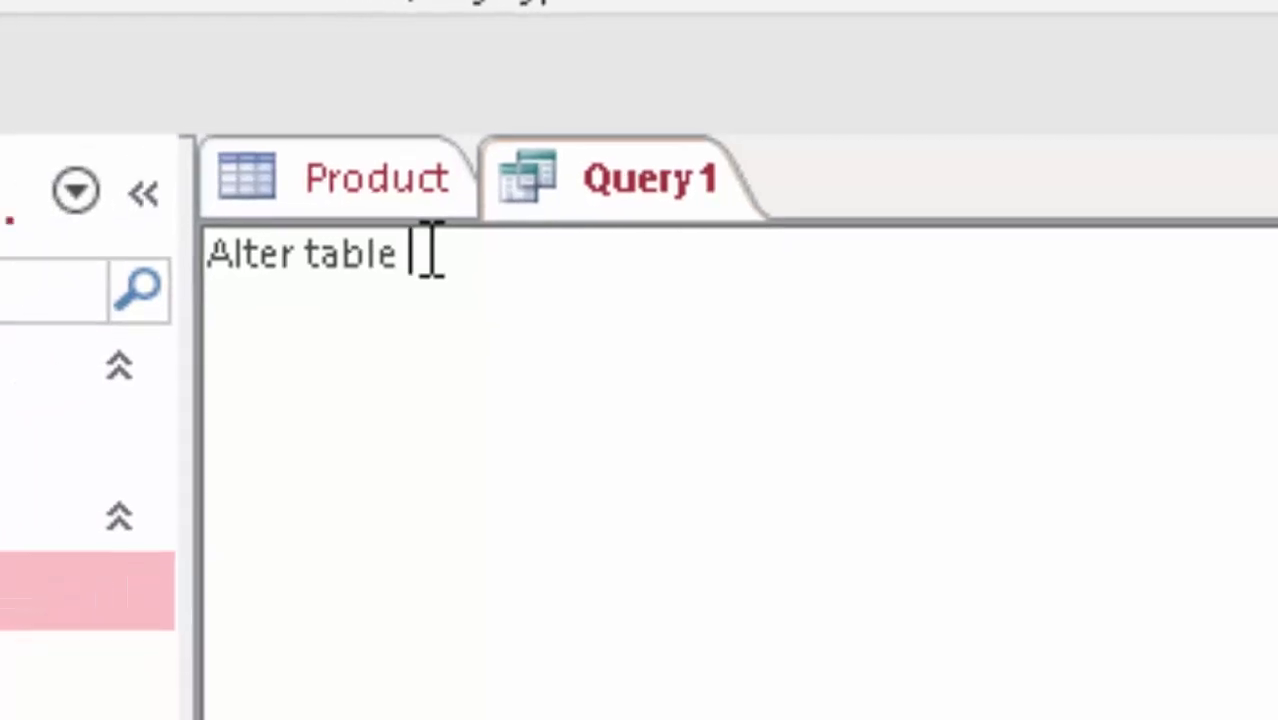
type("P")
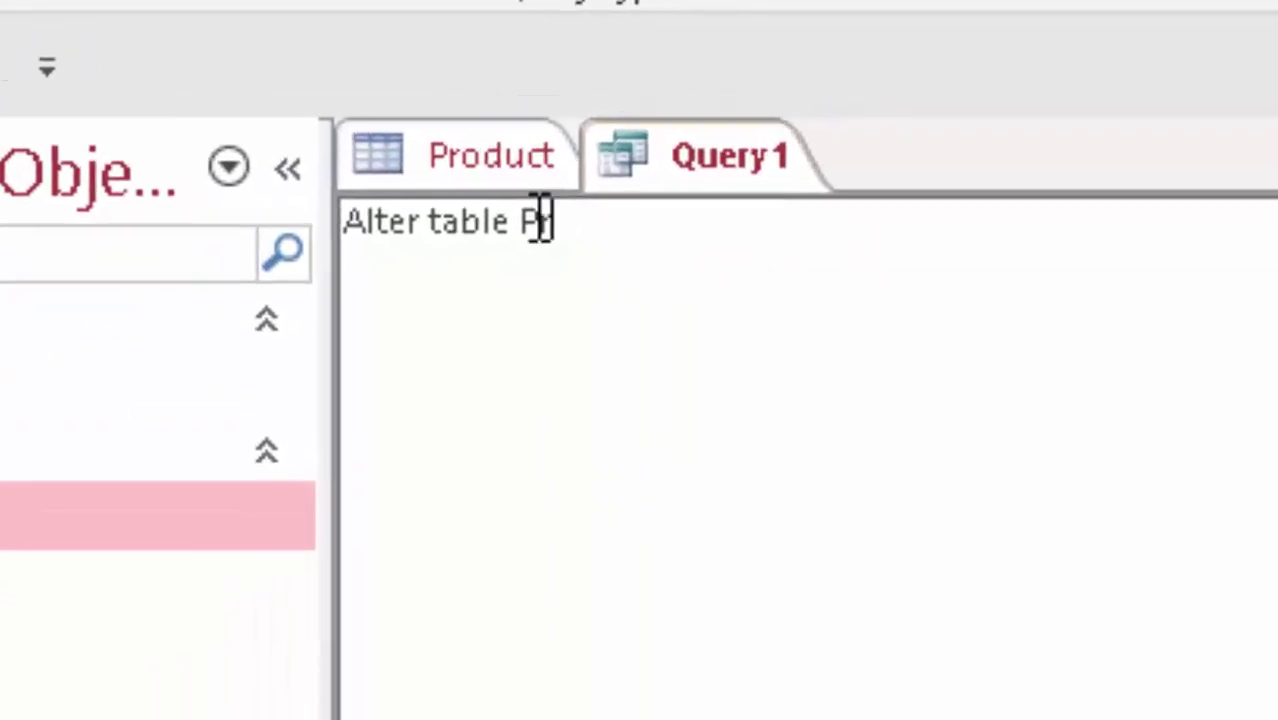
type("roduct")
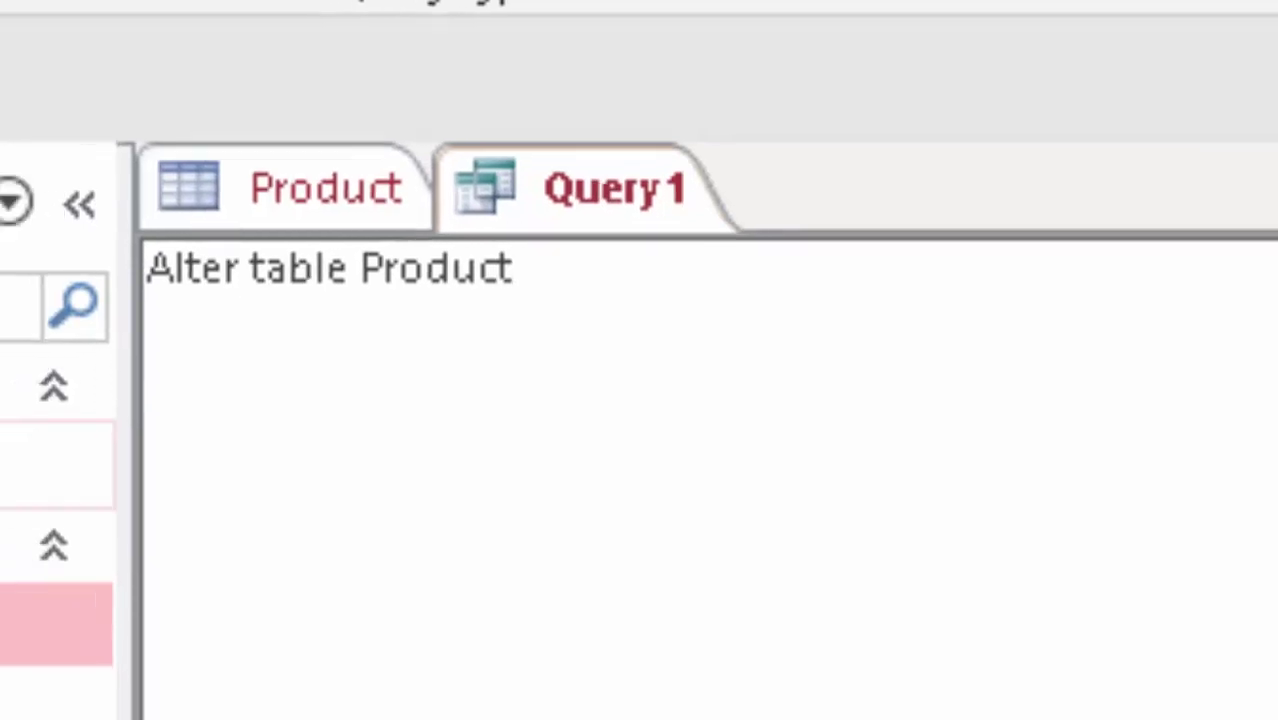
Open the Product table to check its columns, then return to Query1.
double_click(272, 312)
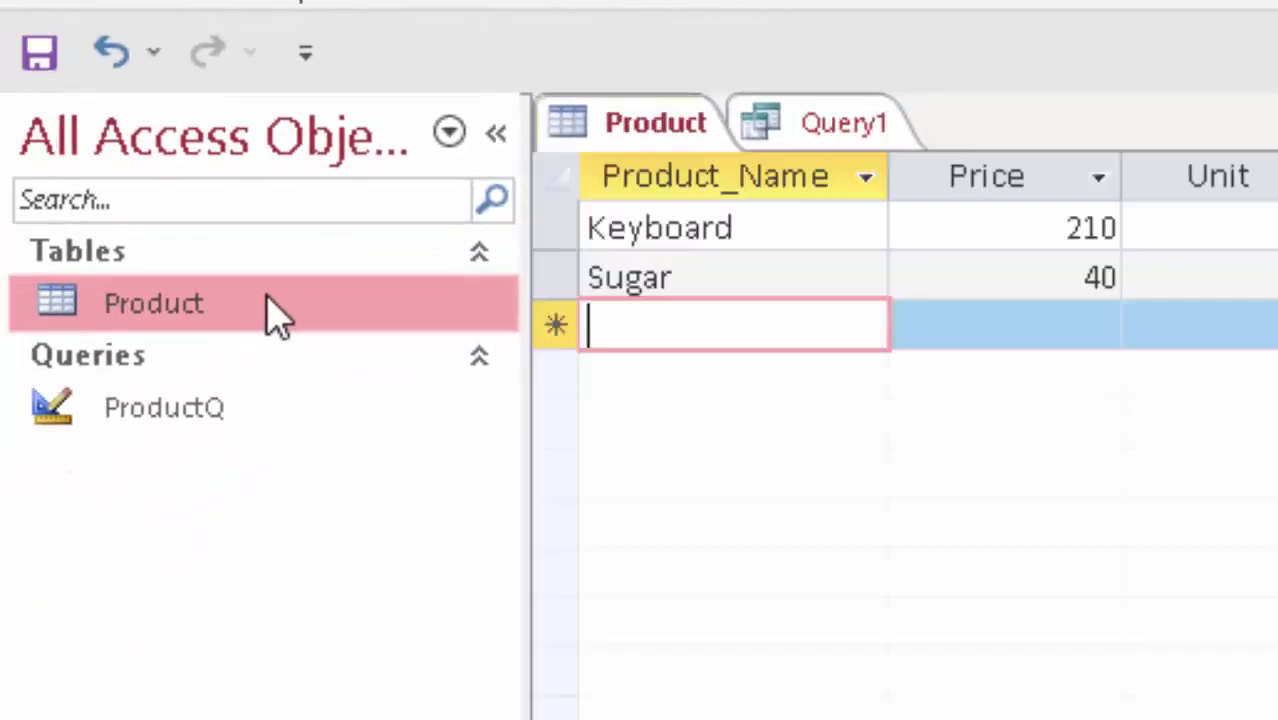
left_click(278, 318)
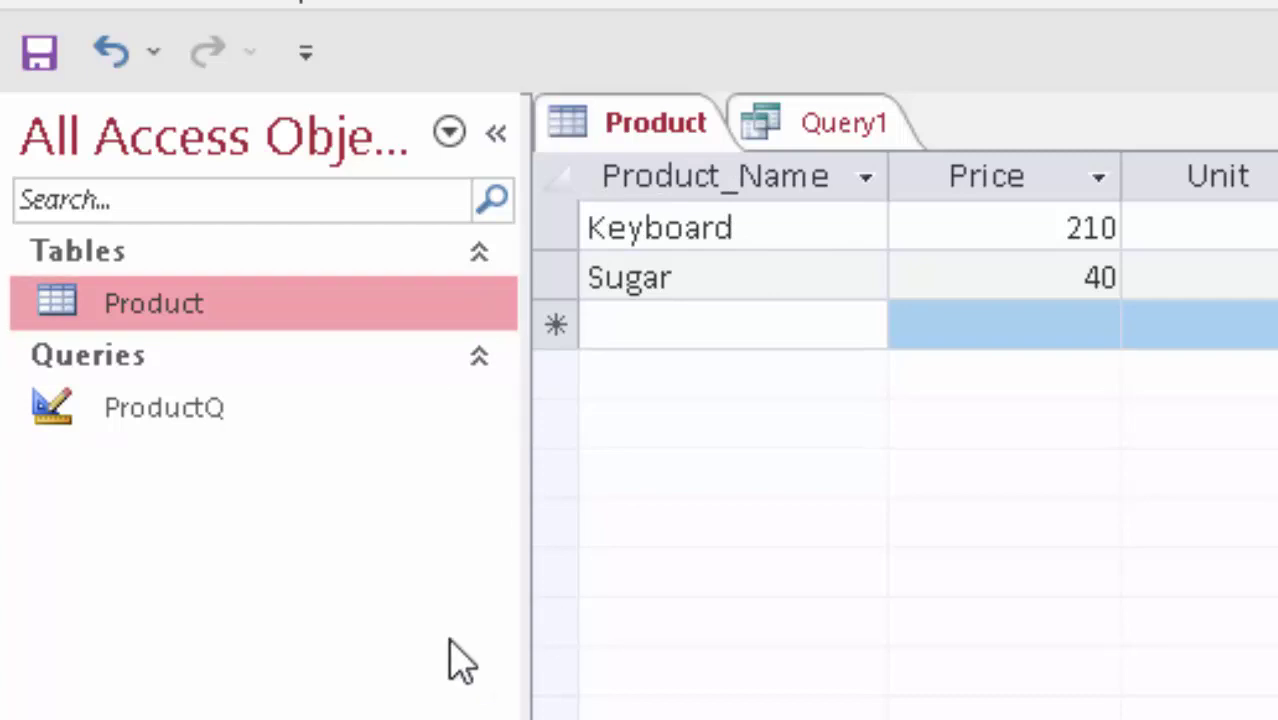
left_click(840, 128)
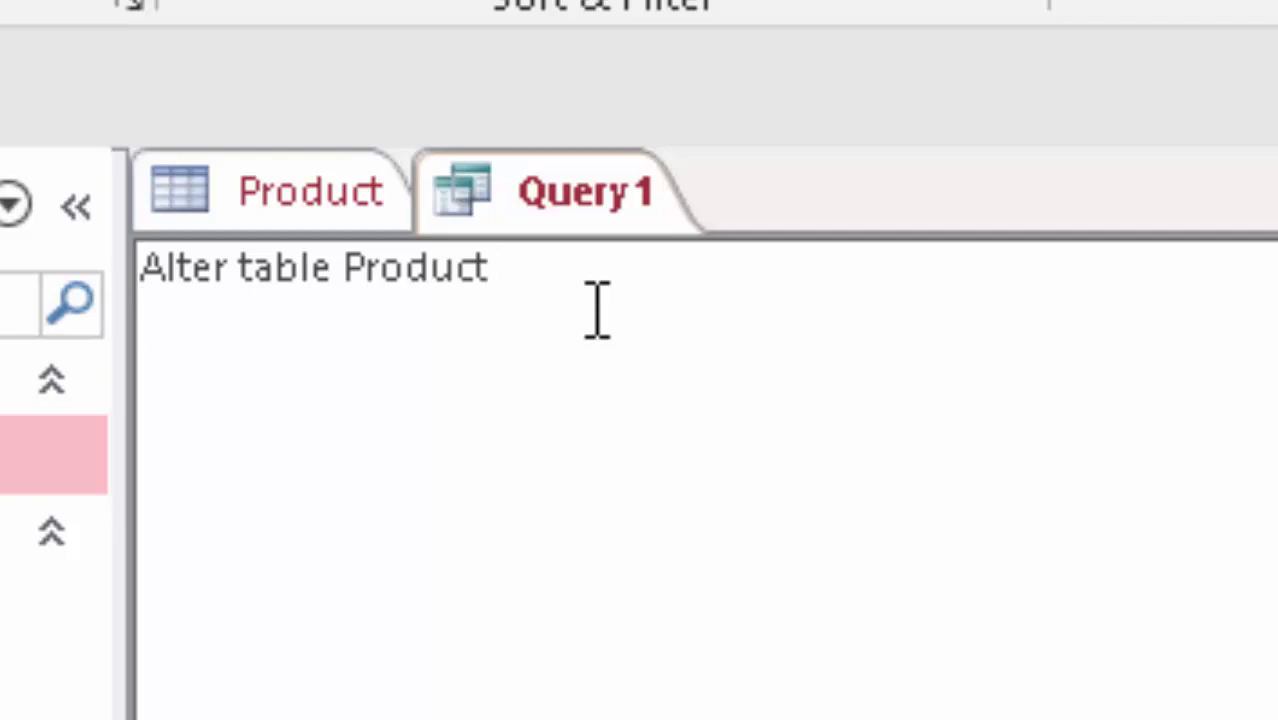
Add a second line reading 'Drop column Unit;' to the query.
key("Return")
type("drop")
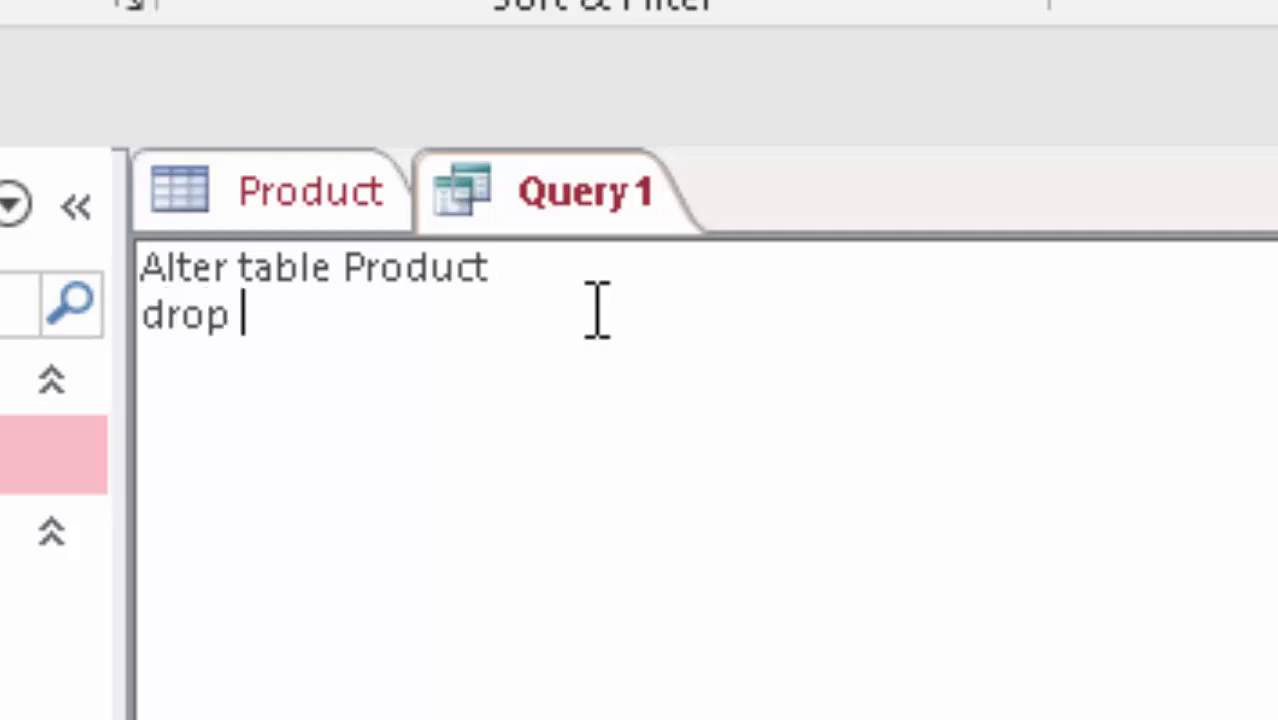
key("BackSpace")
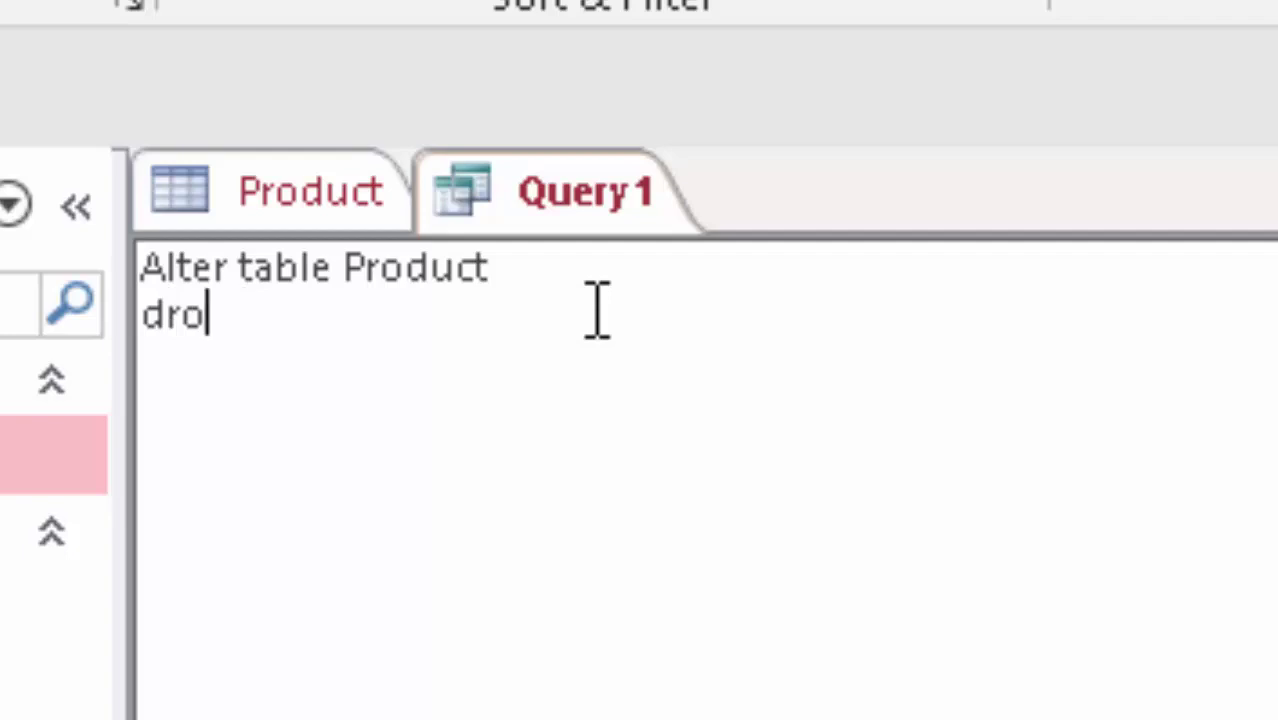
key("BackSpace")
key("BackSpace")
key("BackSpace")
type("D")
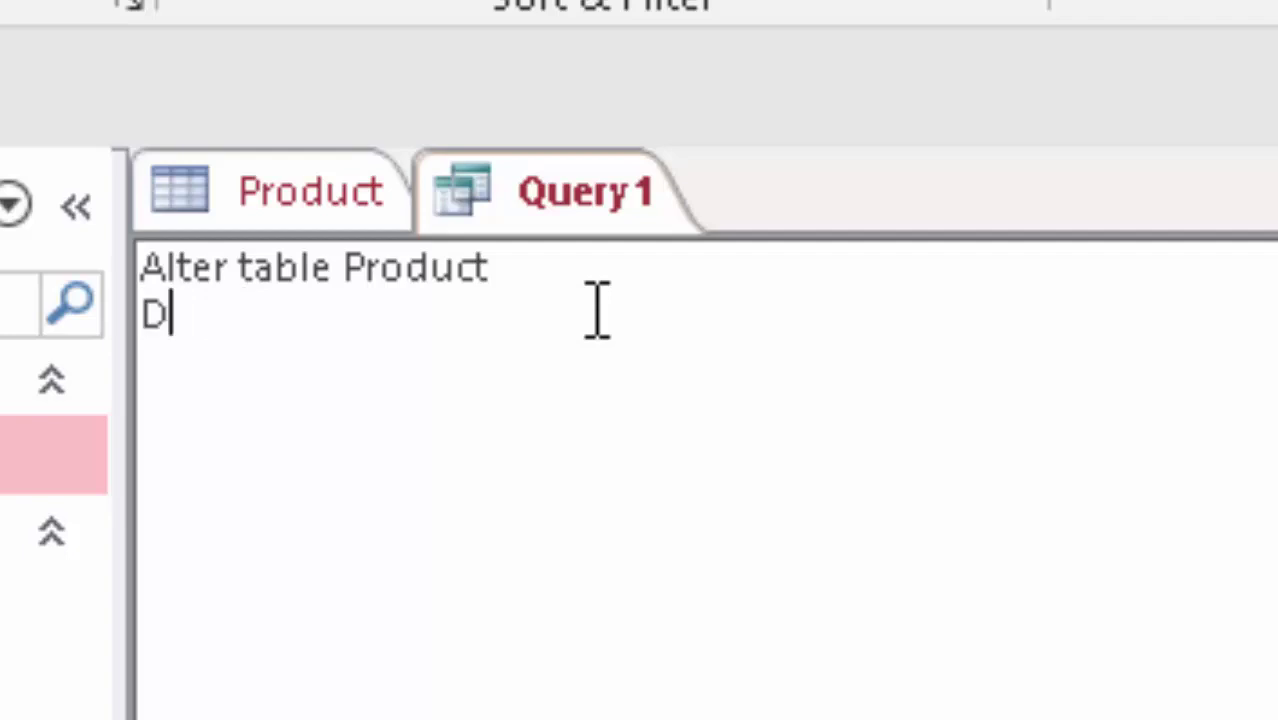
type("rop ")
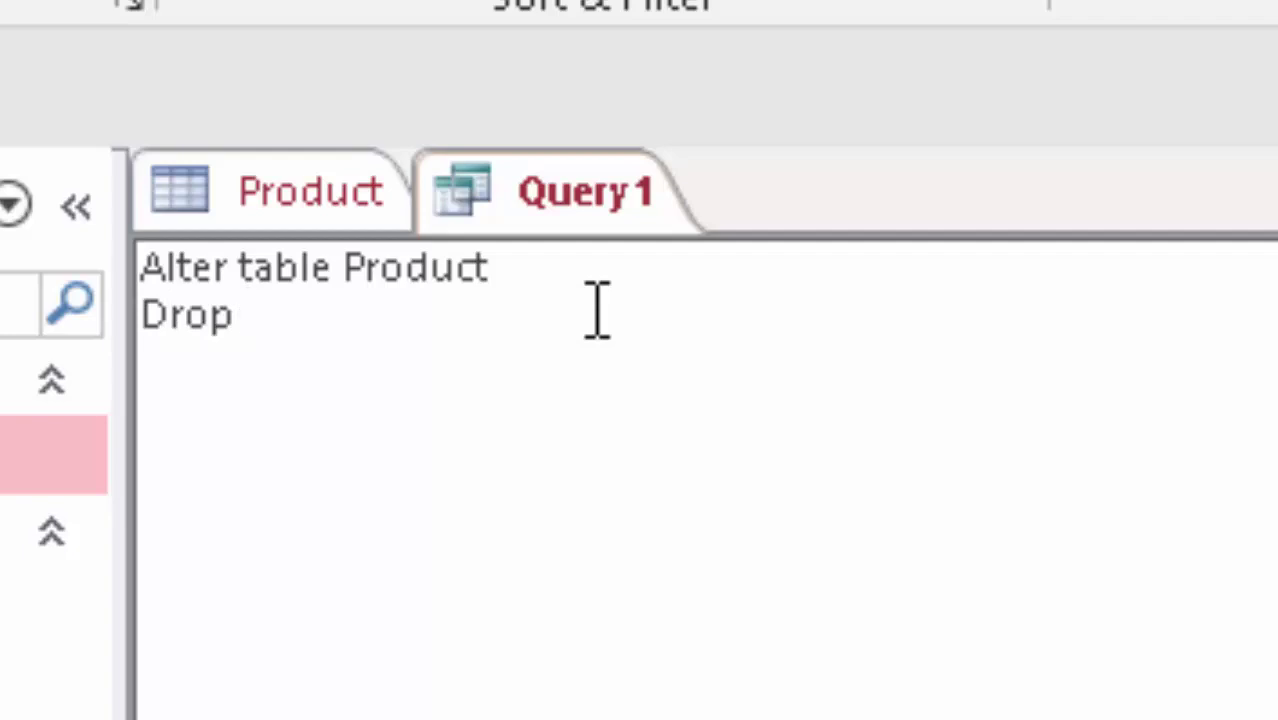
type("c")
type("olumn")
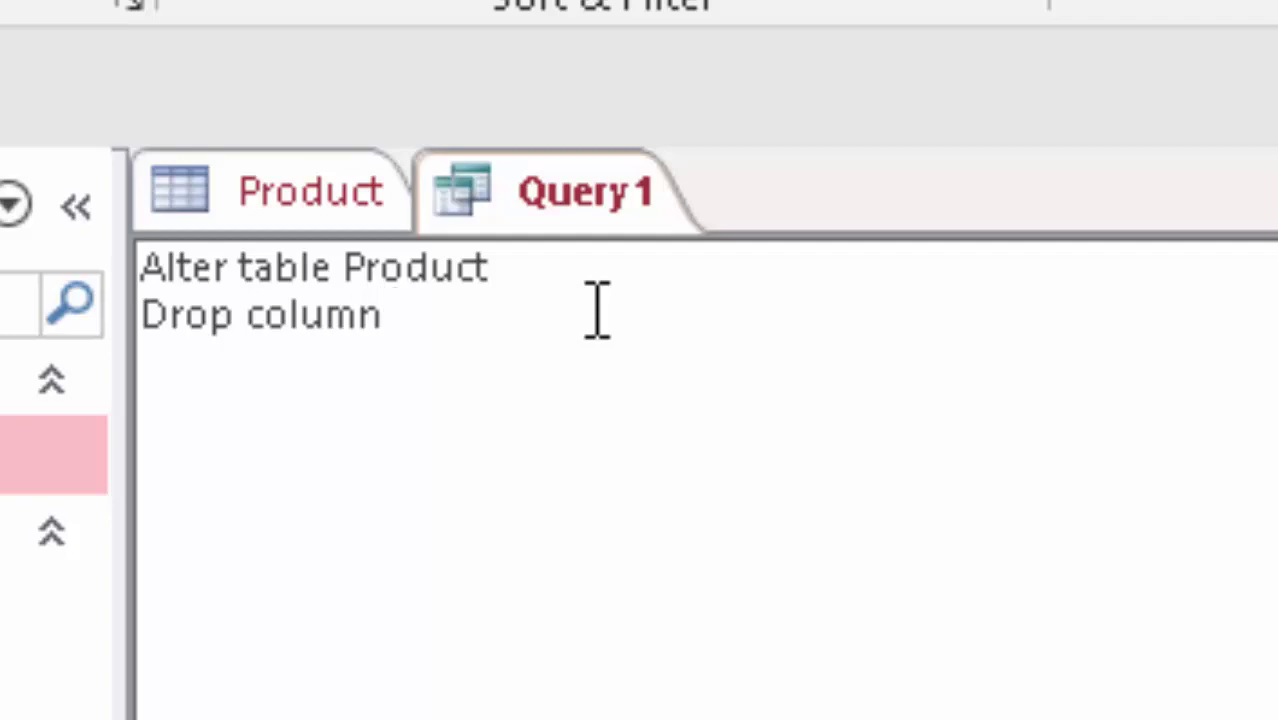
type(" Unit")
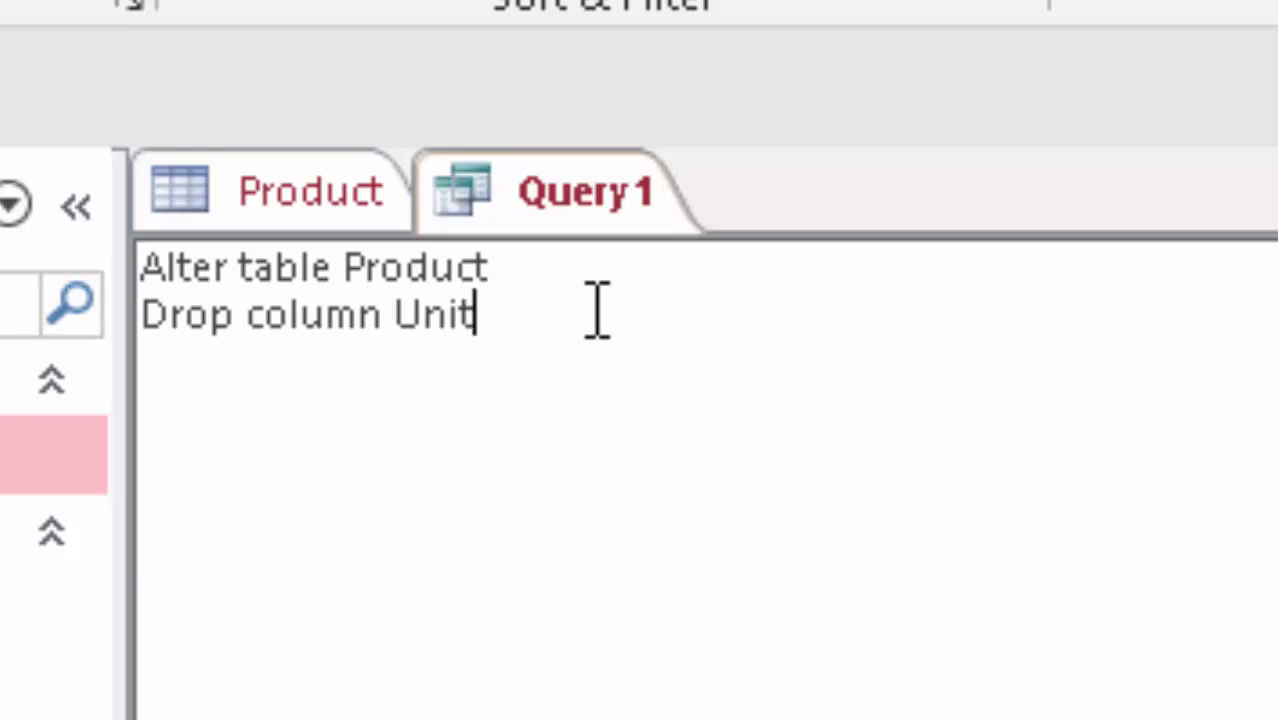
type(";")
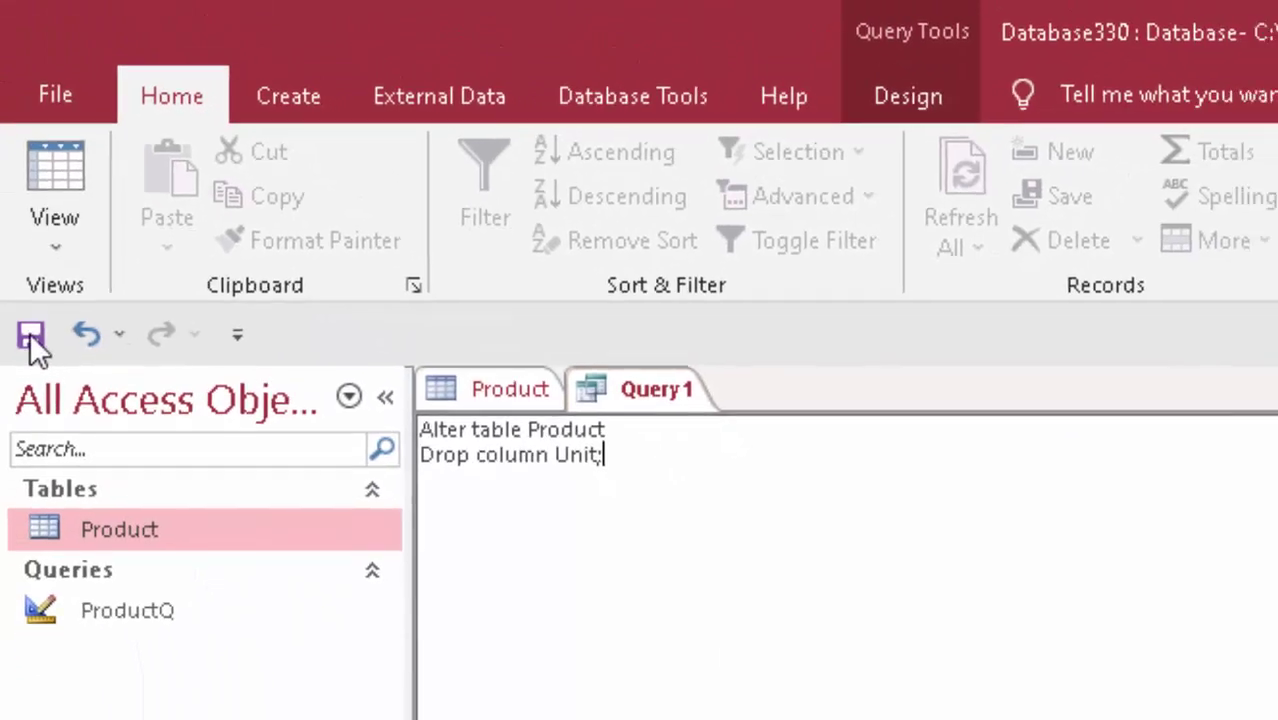
Save the query as 'drop' and try running it, dismissing the destination field error.
left_click(32, 360)
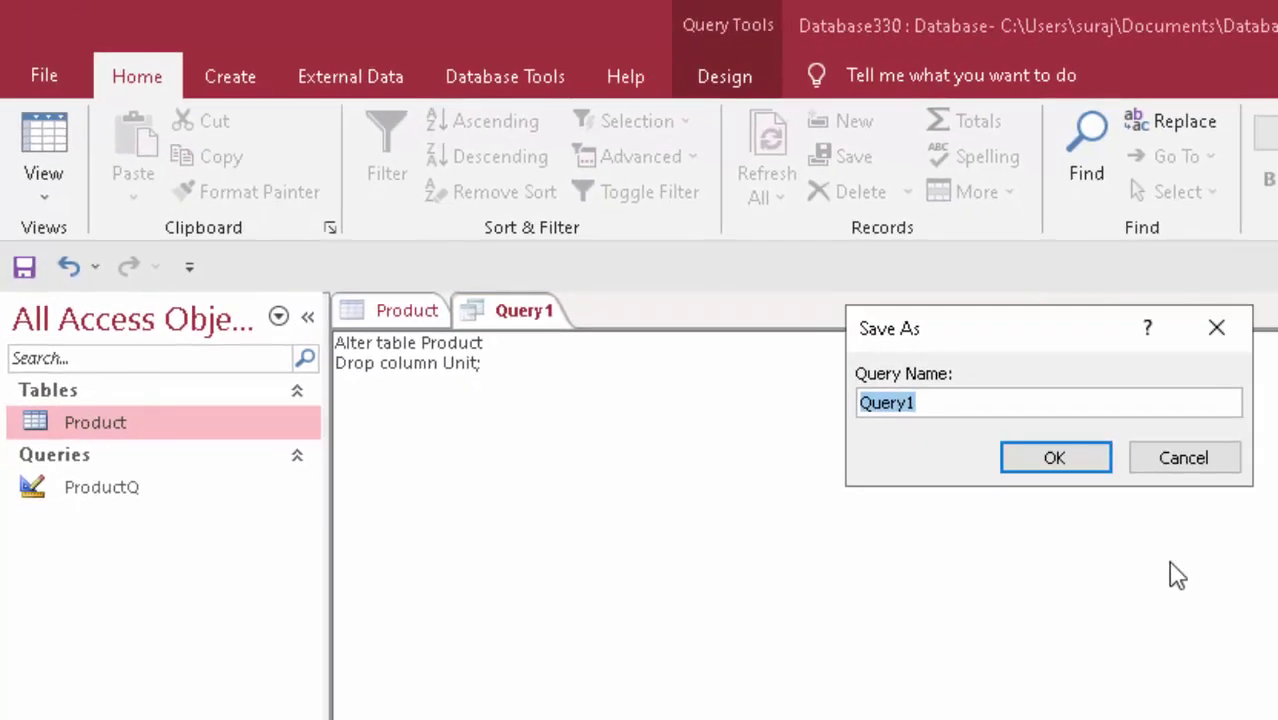
key("BackSpace")
type("d")
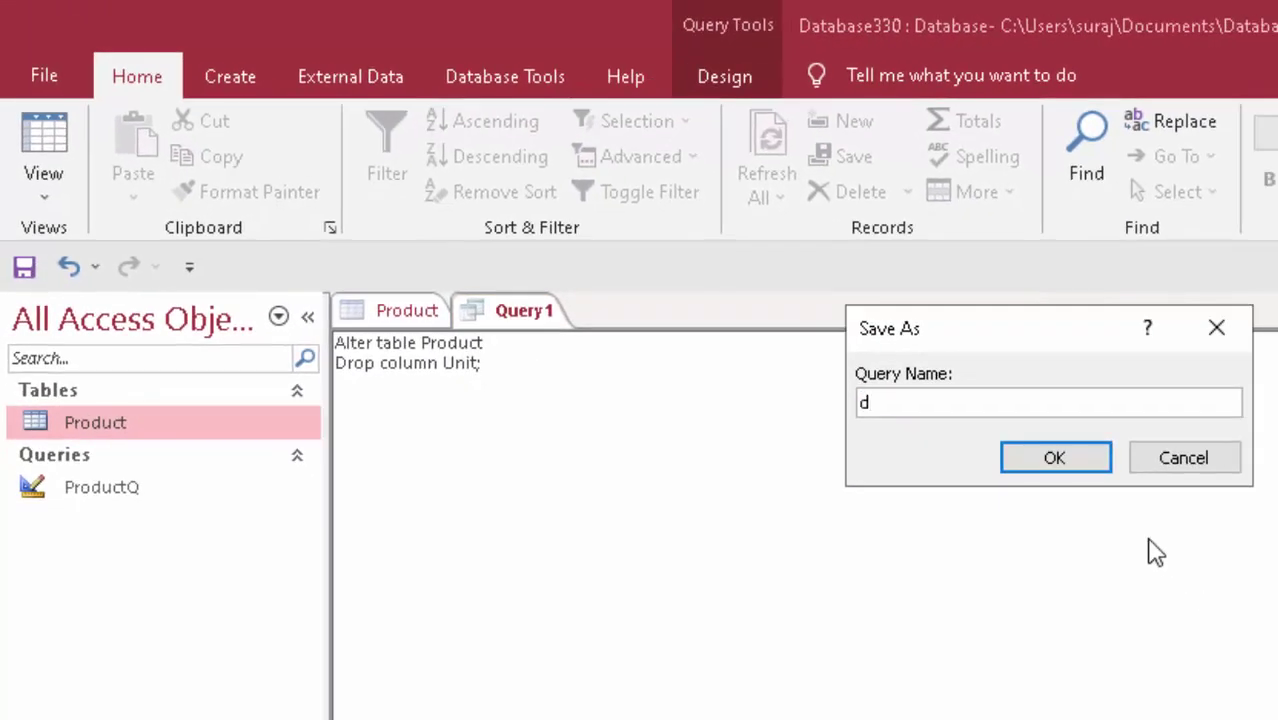
type("r")
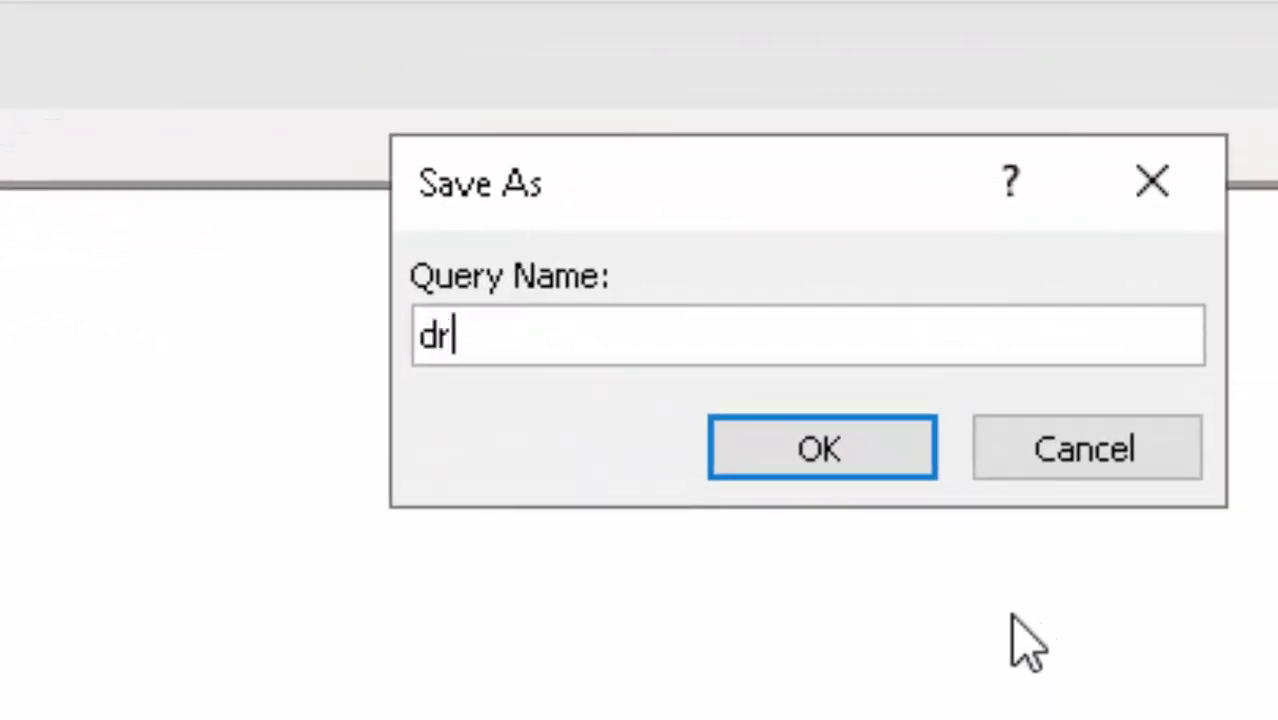
type("op")
key("Return")
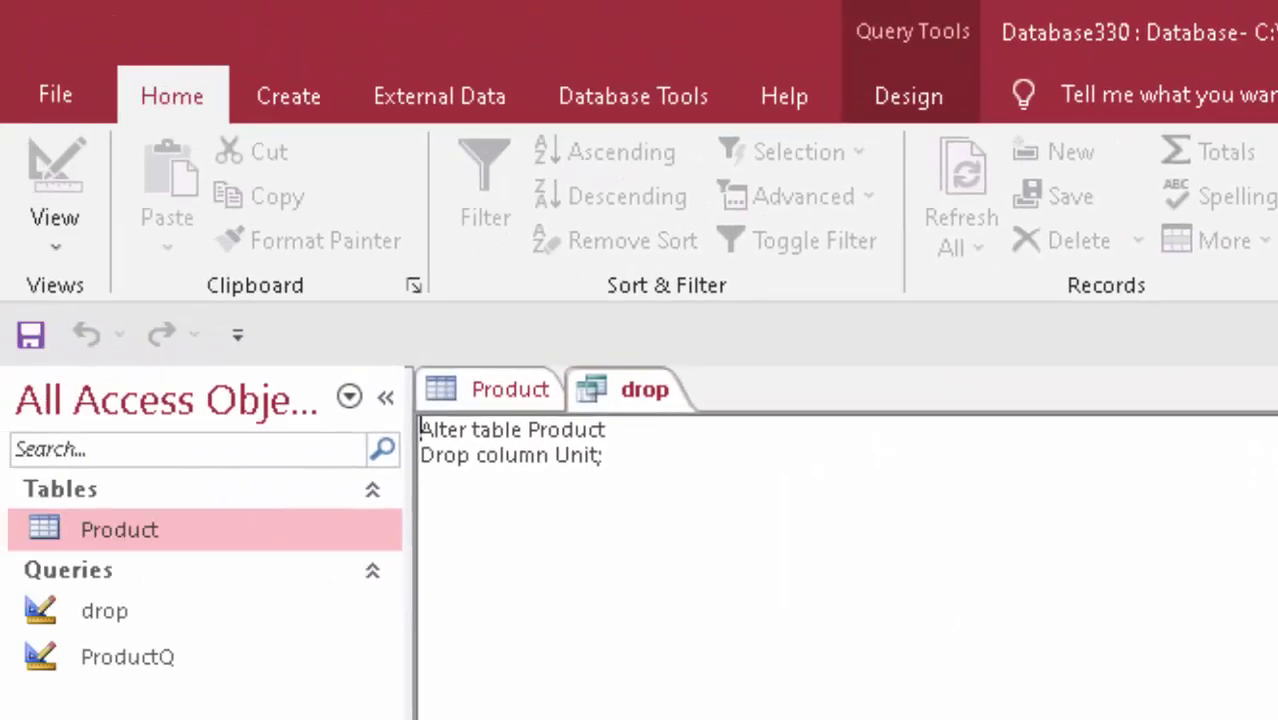
double_click(100, 615)
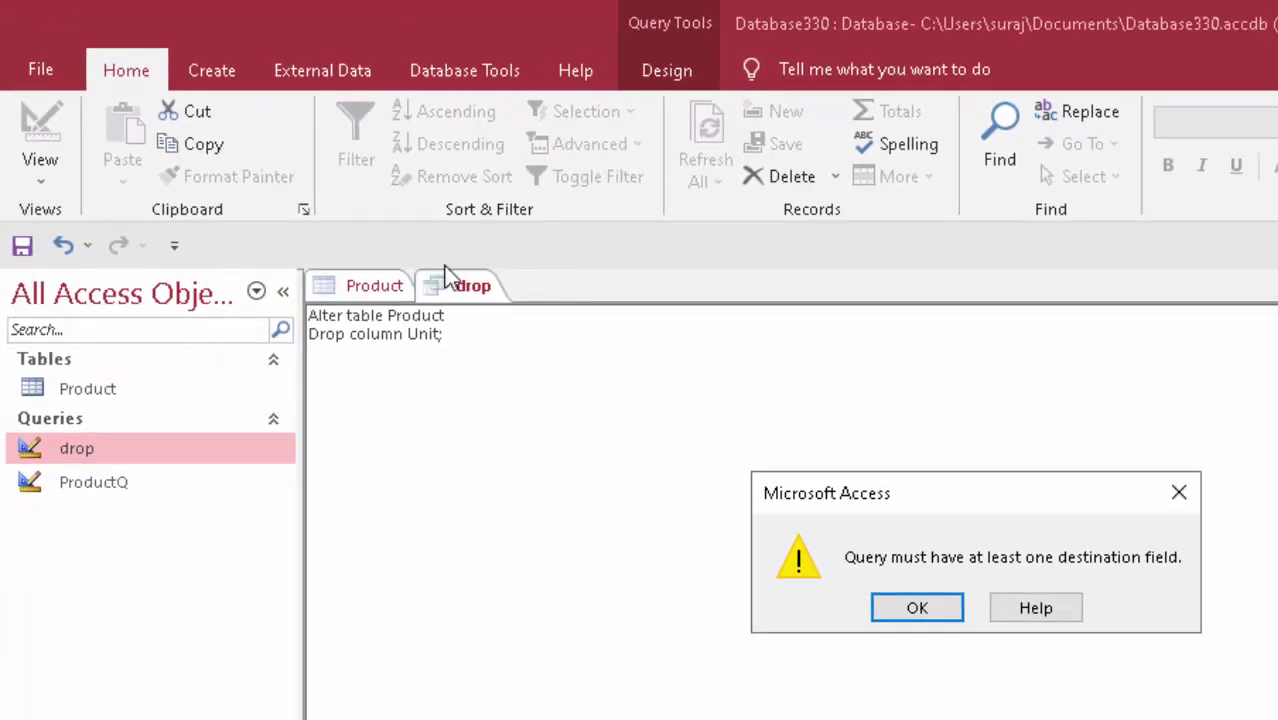
left_click(932, 614)
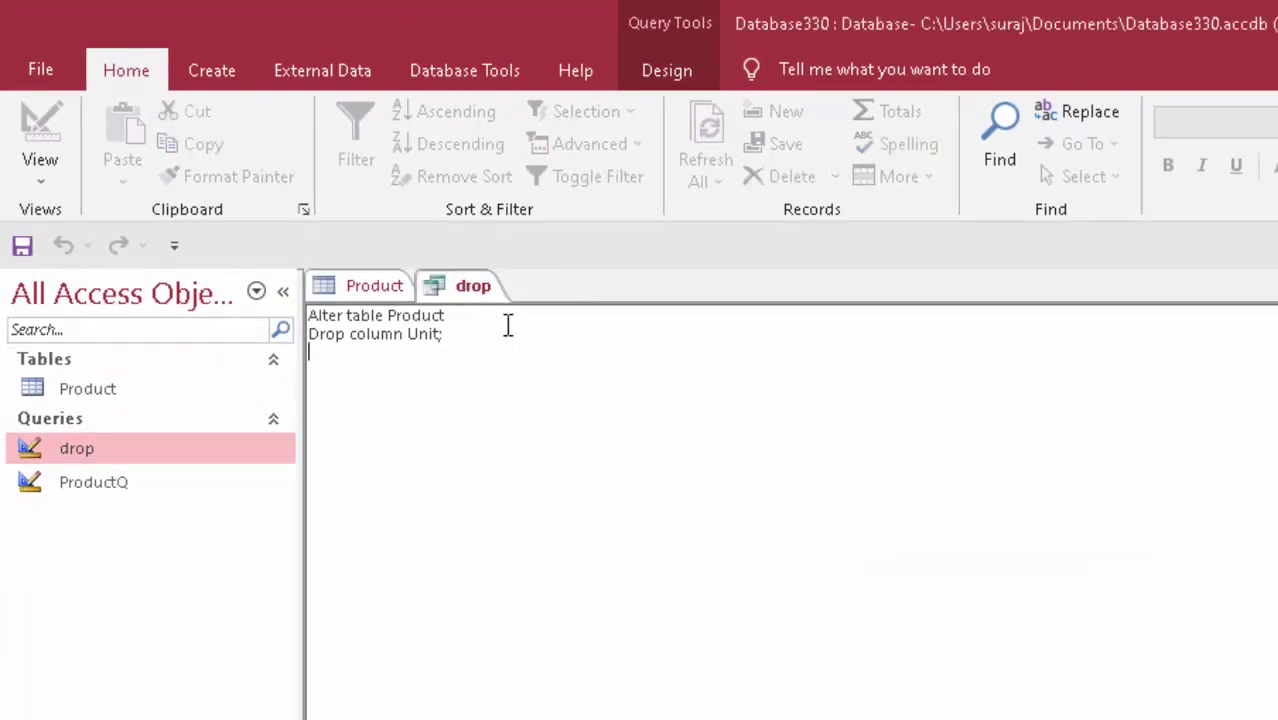
Close the Product table without saving layout changes, and close the drop query.
right_click(385, 287)
left_click(420, 331)
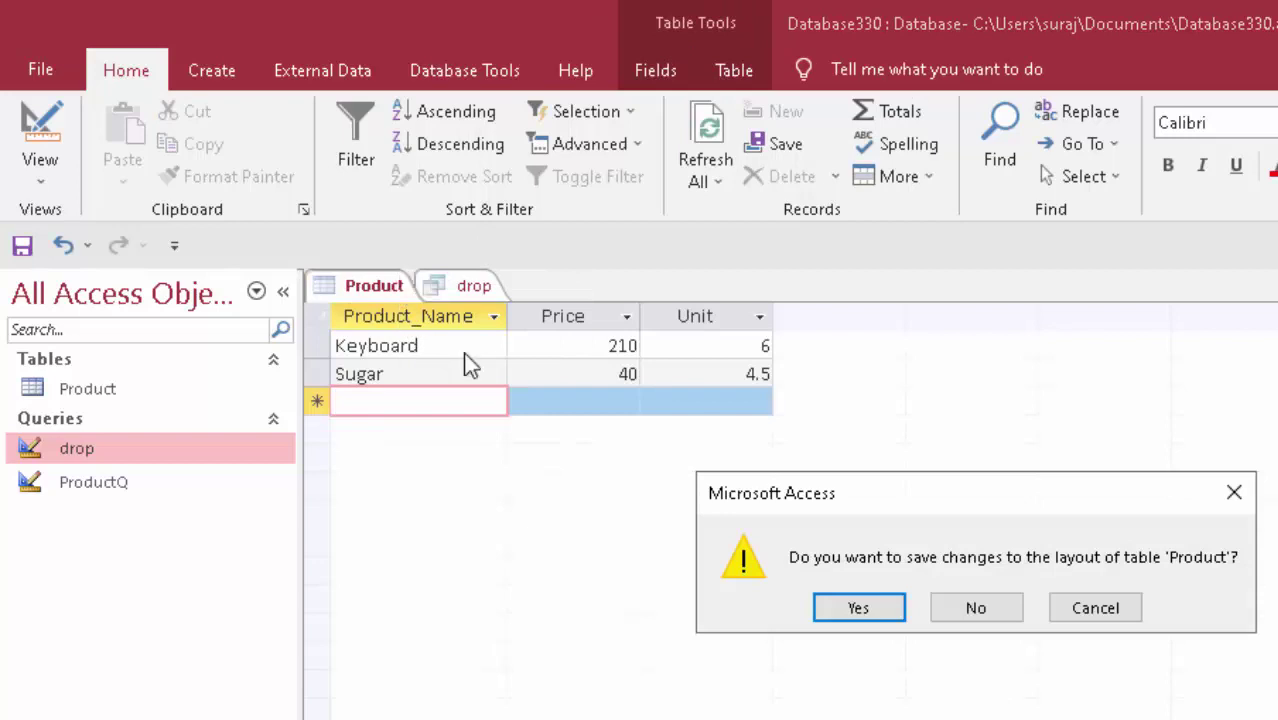
left_click(946, 612)
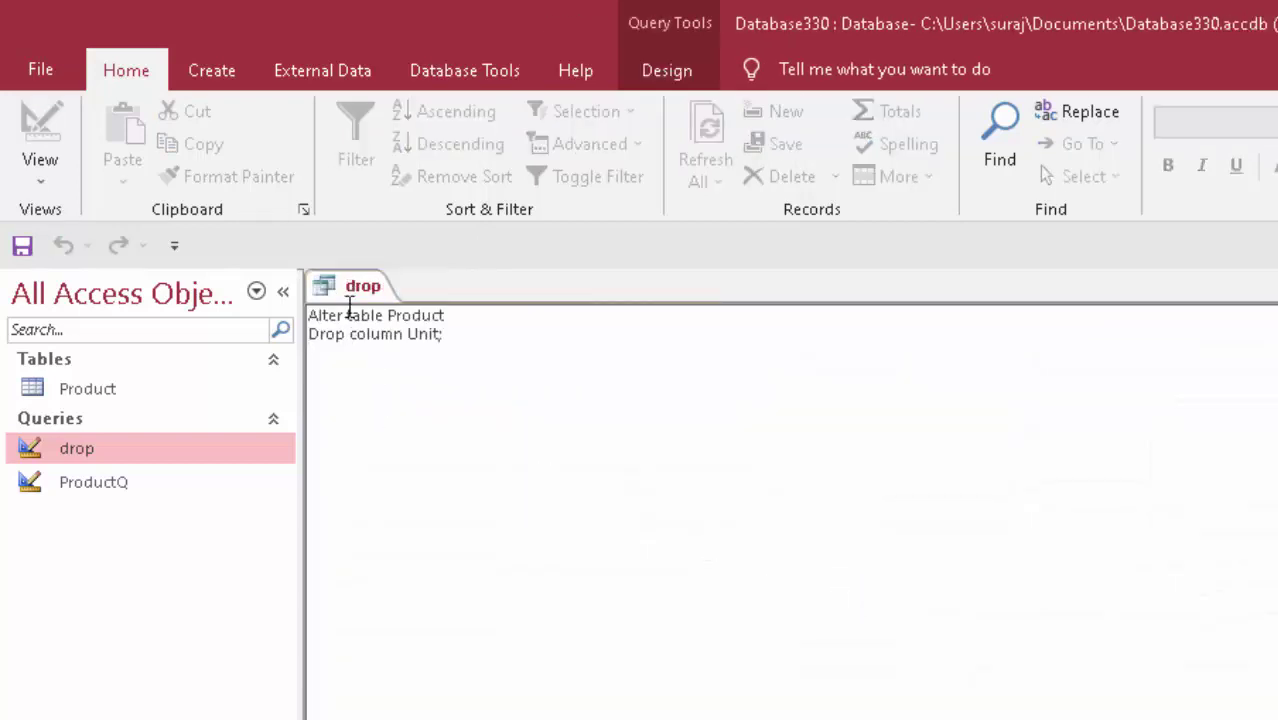
right_click(352, 288)
left_click(365, 337)
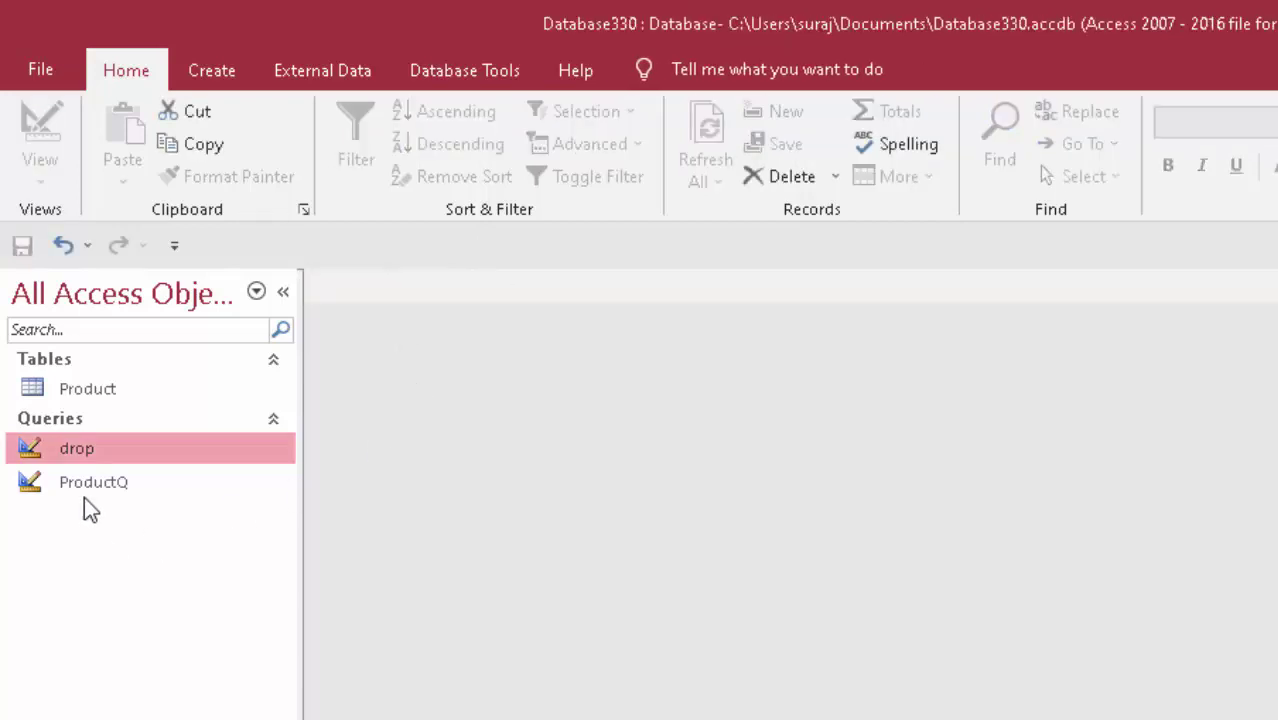
Run the drop query and confirm the data-definition warning.
double_click(101, 449)
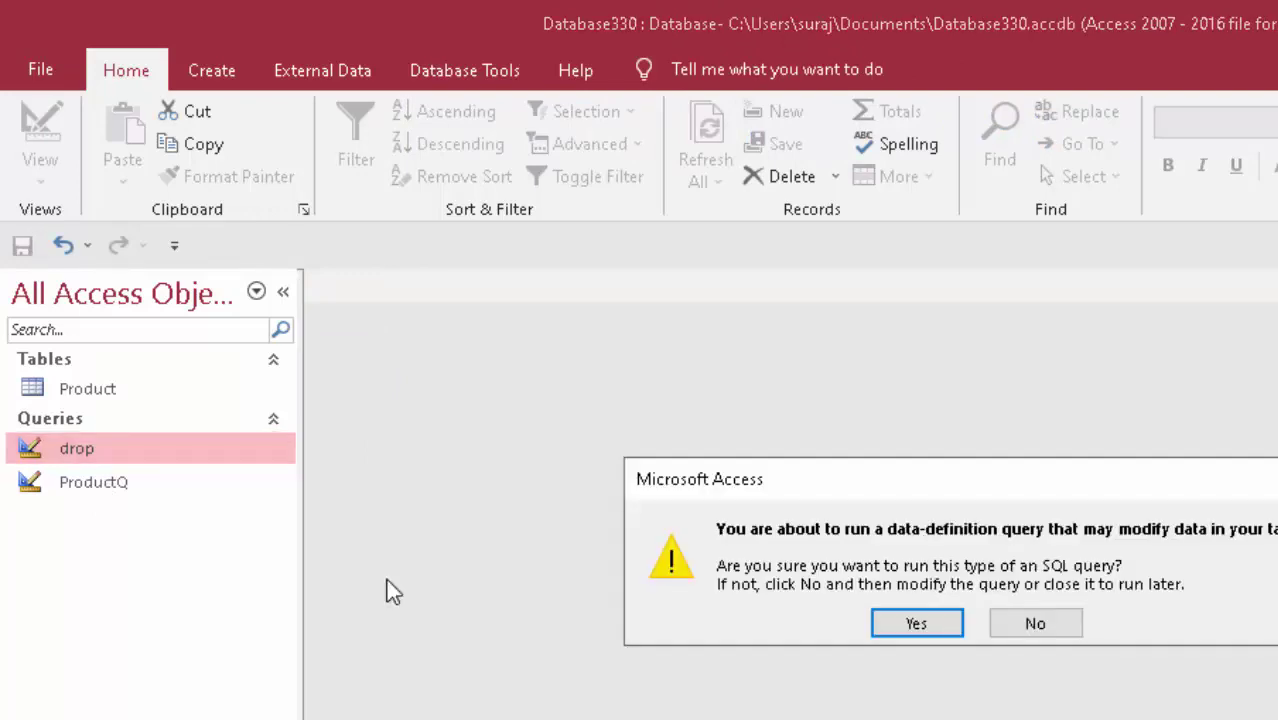
left_click(915, 623)
left_click(140, 402)
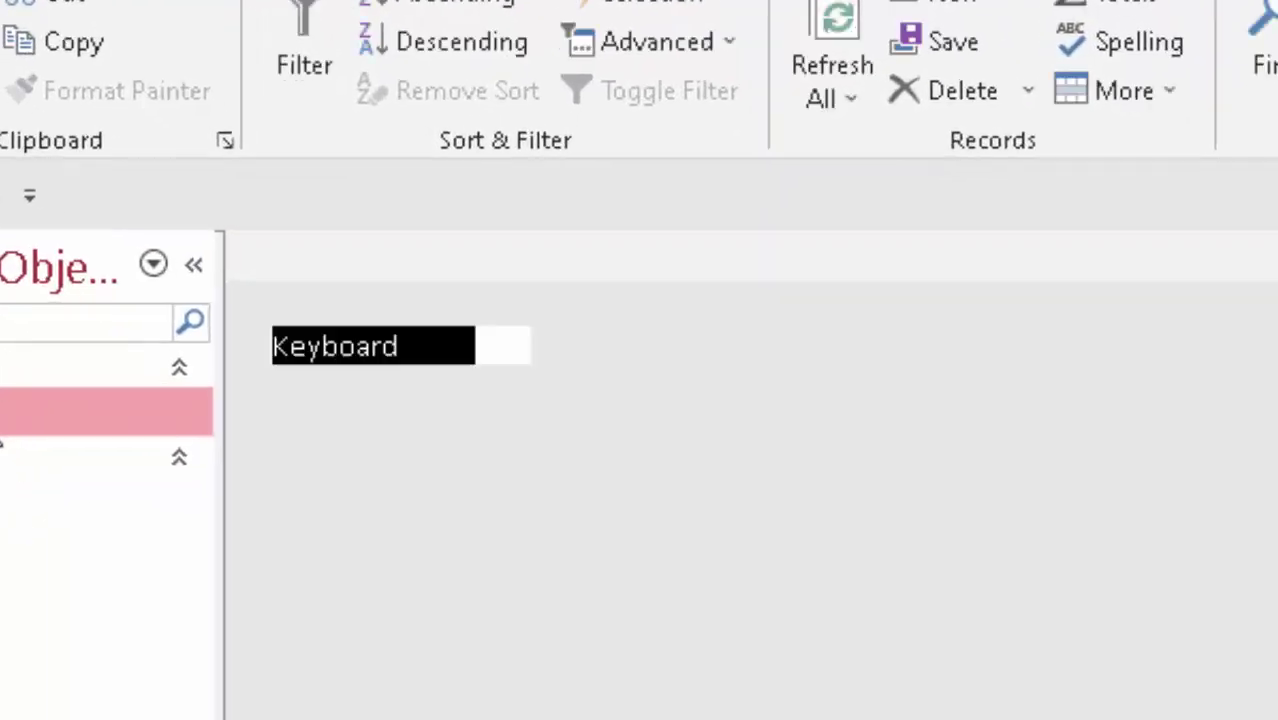
Reopen the Product table to confirm only Product_Name and Price columns remain.
double_click(100, 411)
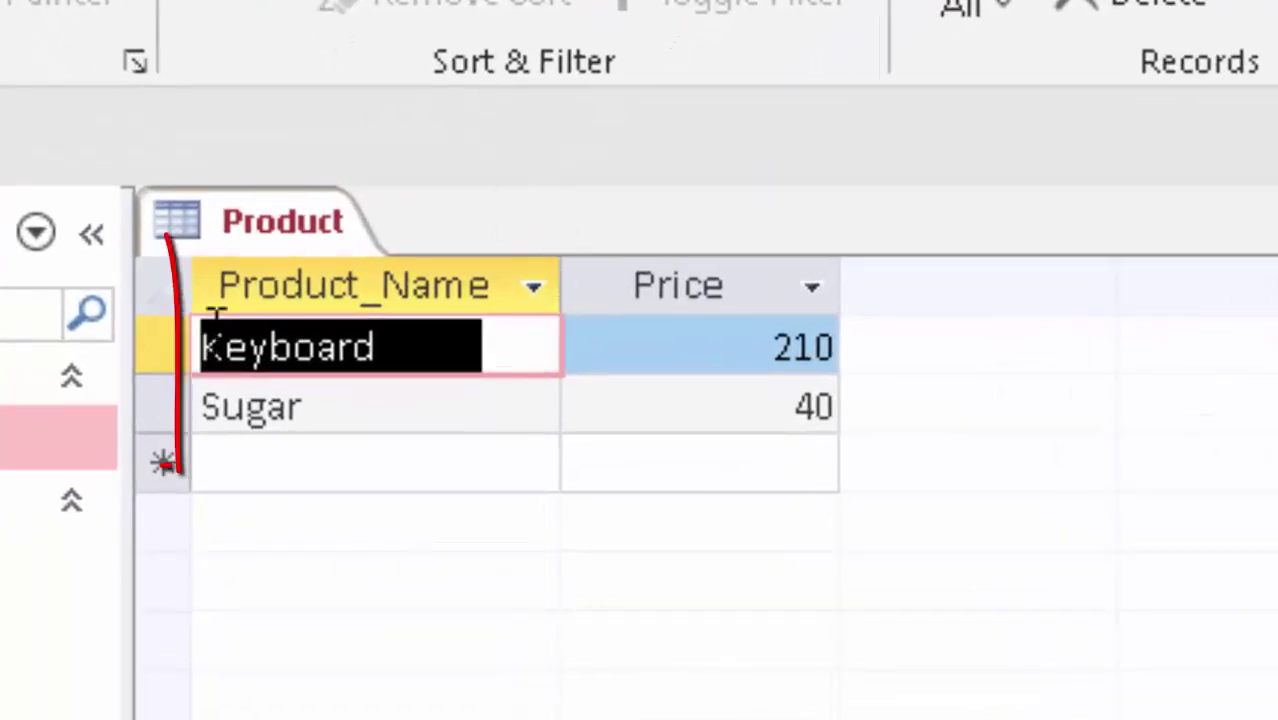